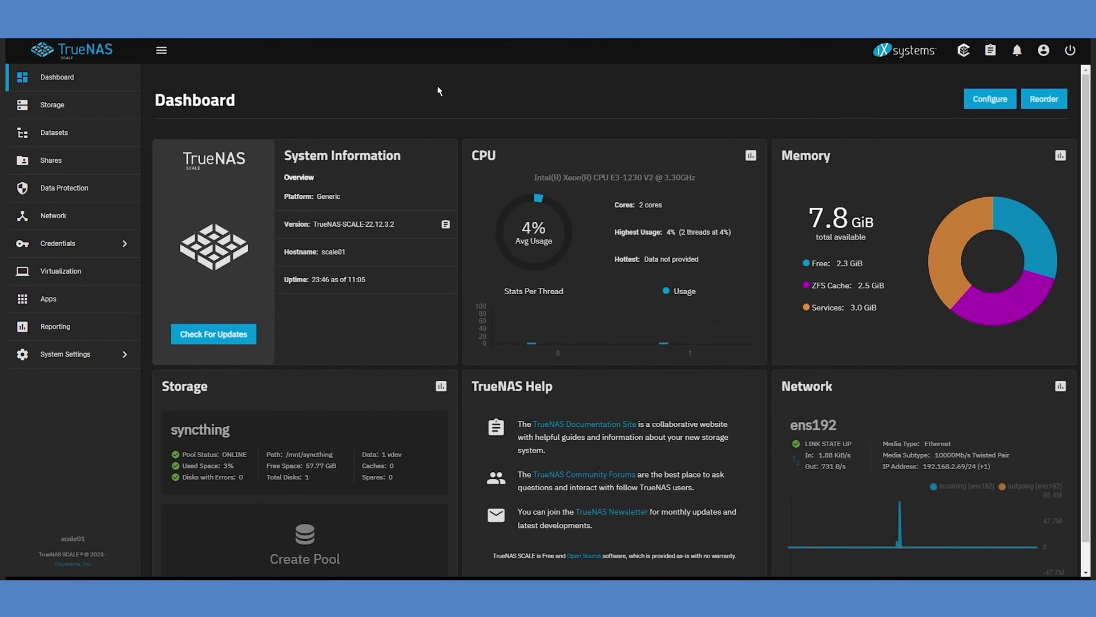
Go to the Apps page, which has no applications installed, and open its Settings menu.
click(94, 305)
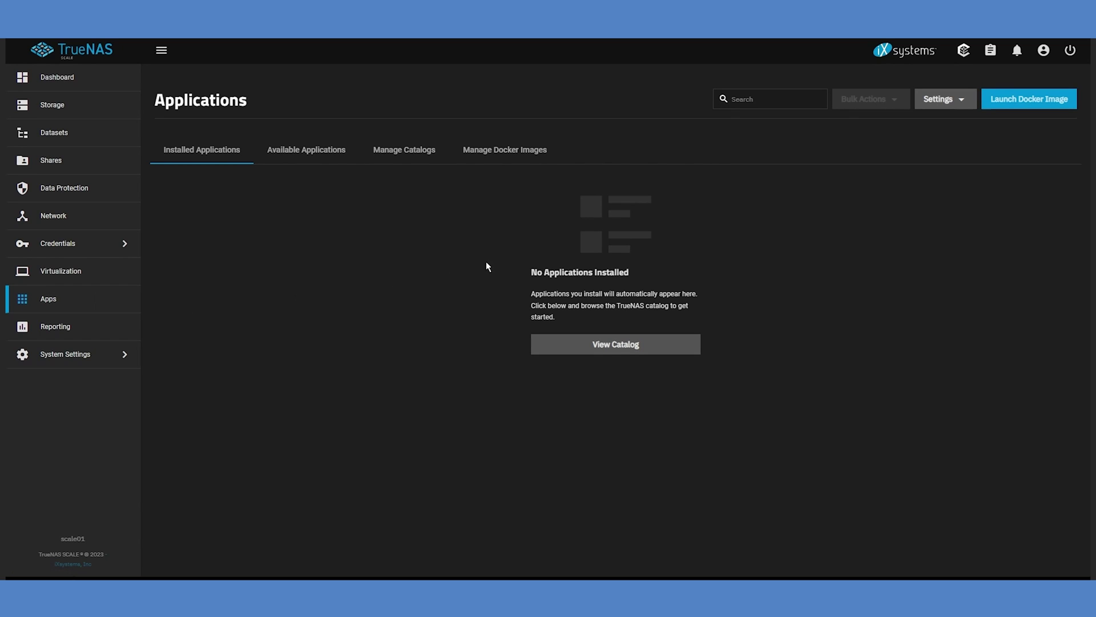
click(966, 104)
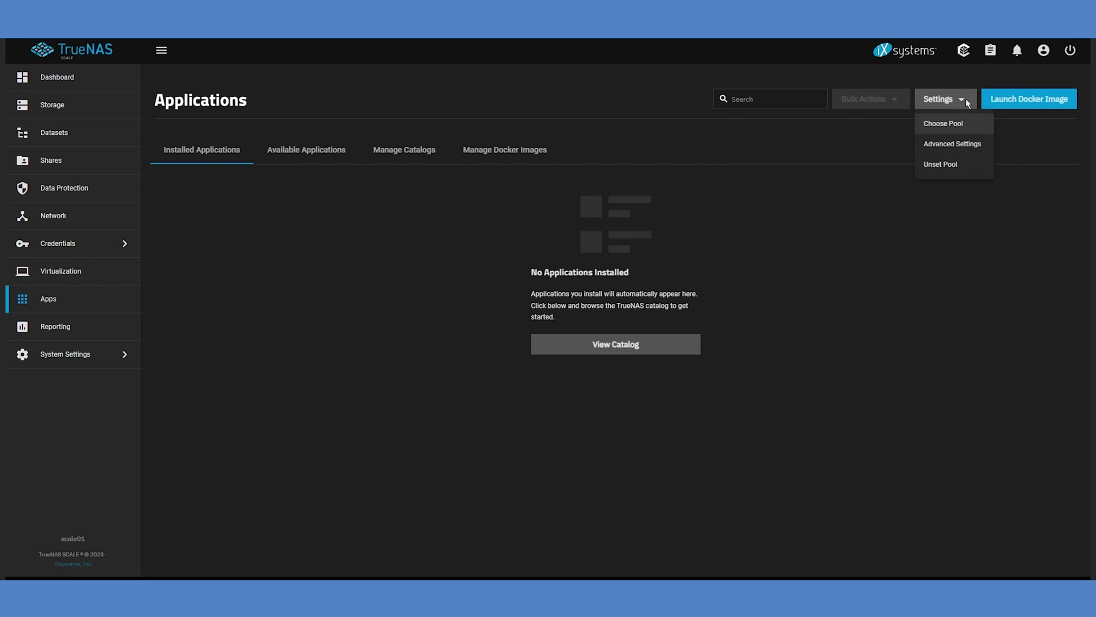
Turn off Enable Host Path Safety Checks in Kubernetes Advanced Settings, confirm the warning, and save.
click(969, 147)
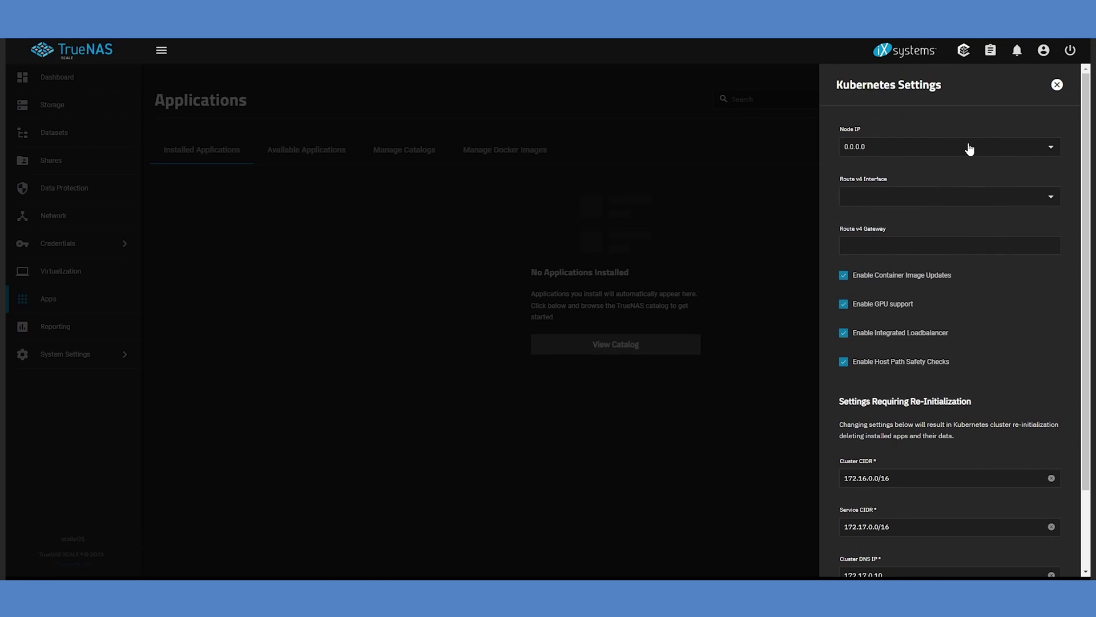
click(843, 363)
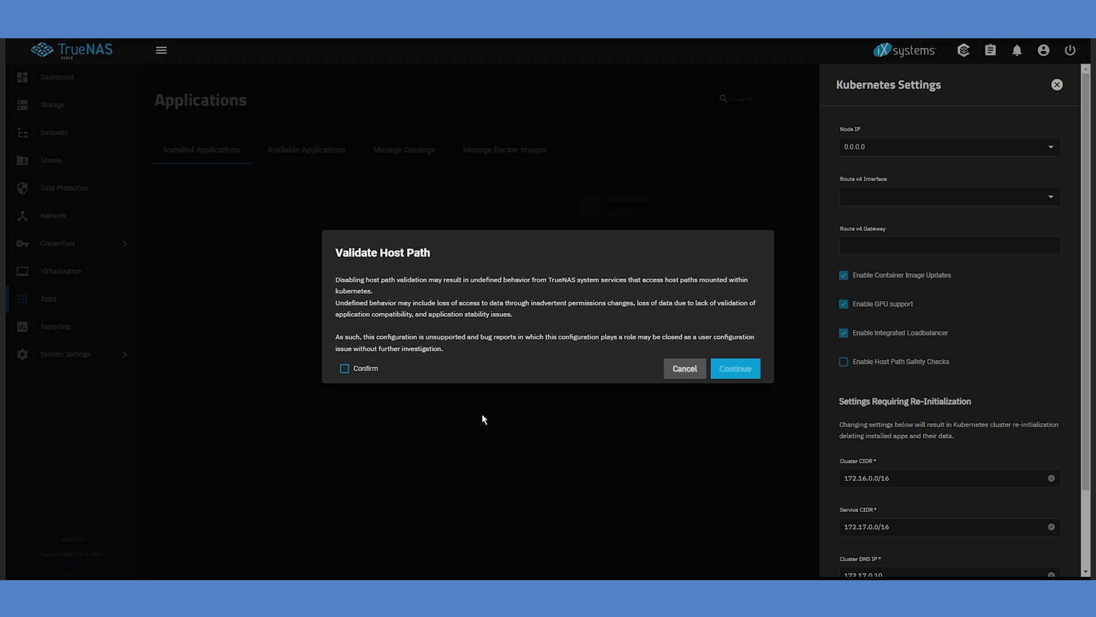
click(345, 369)
click(728, 371)
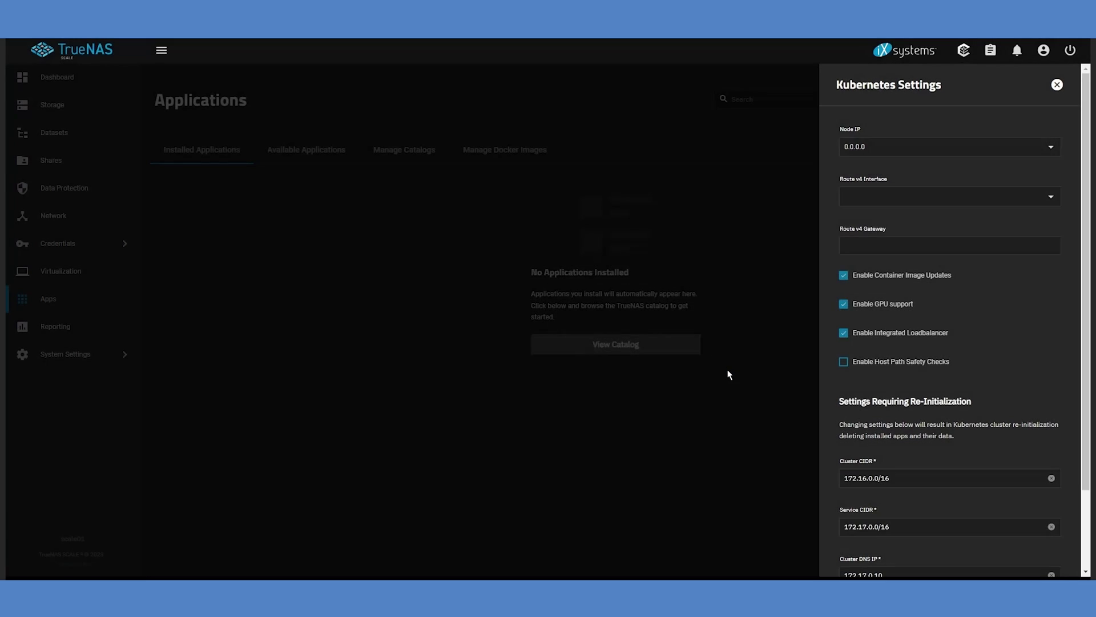
scroll(948, 399, down, 3)
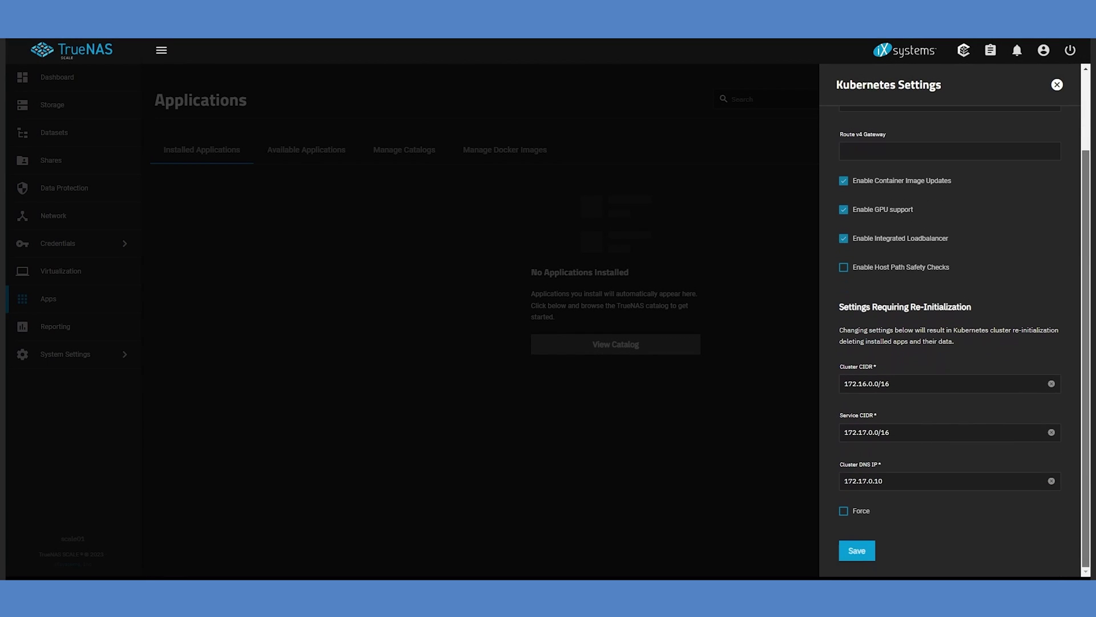
click(857, 550)
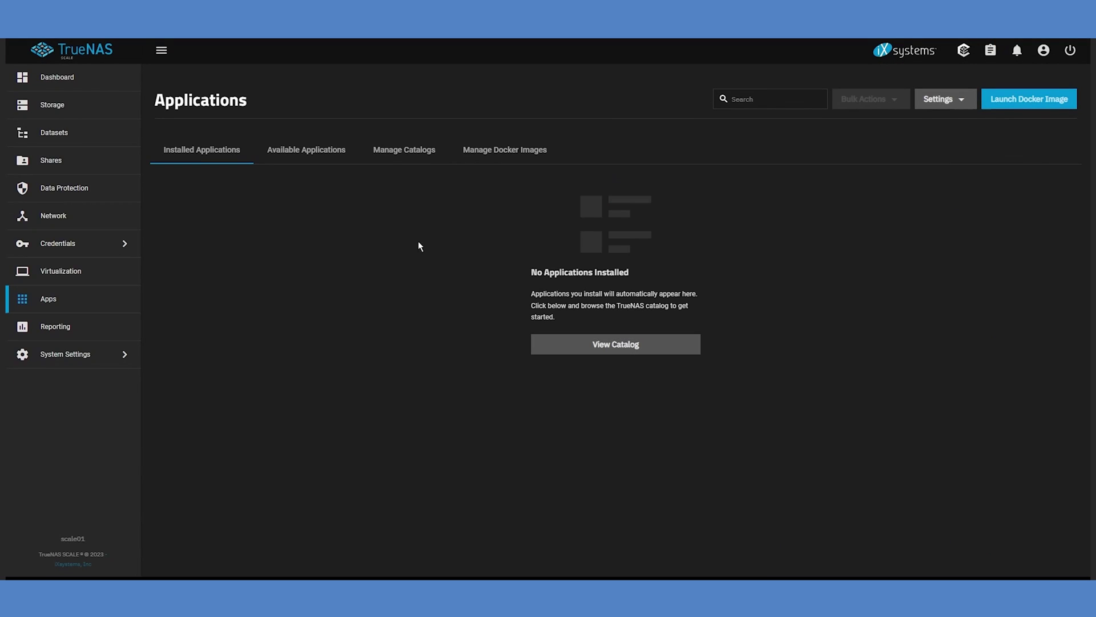
click(292, 149)
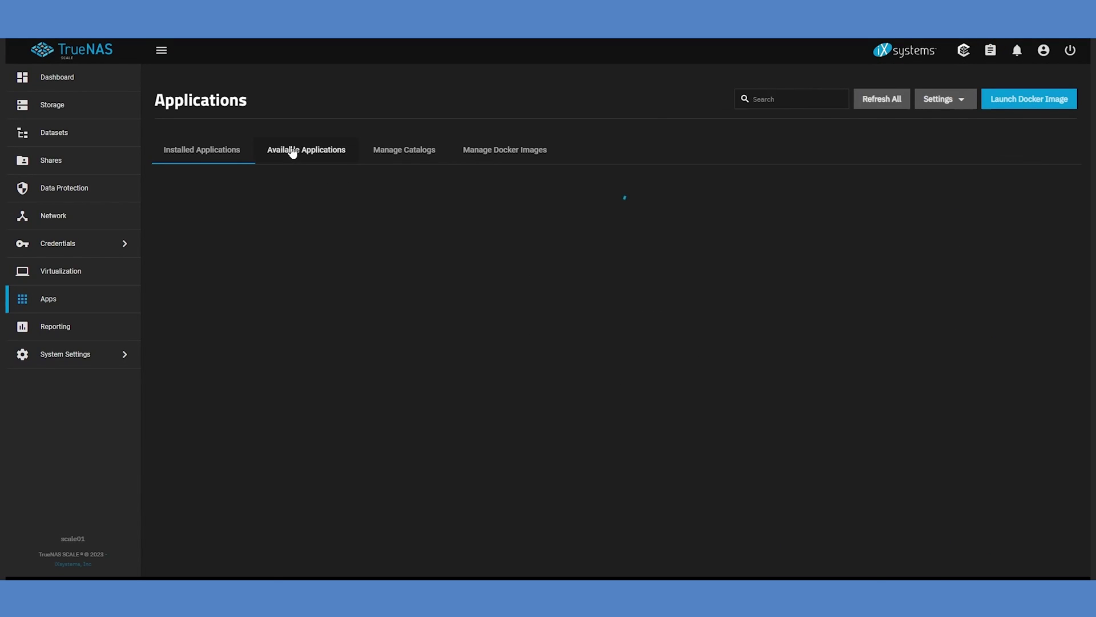
Search the available applications for 'syncthing'.
click(702, 100)
text(syncthing)
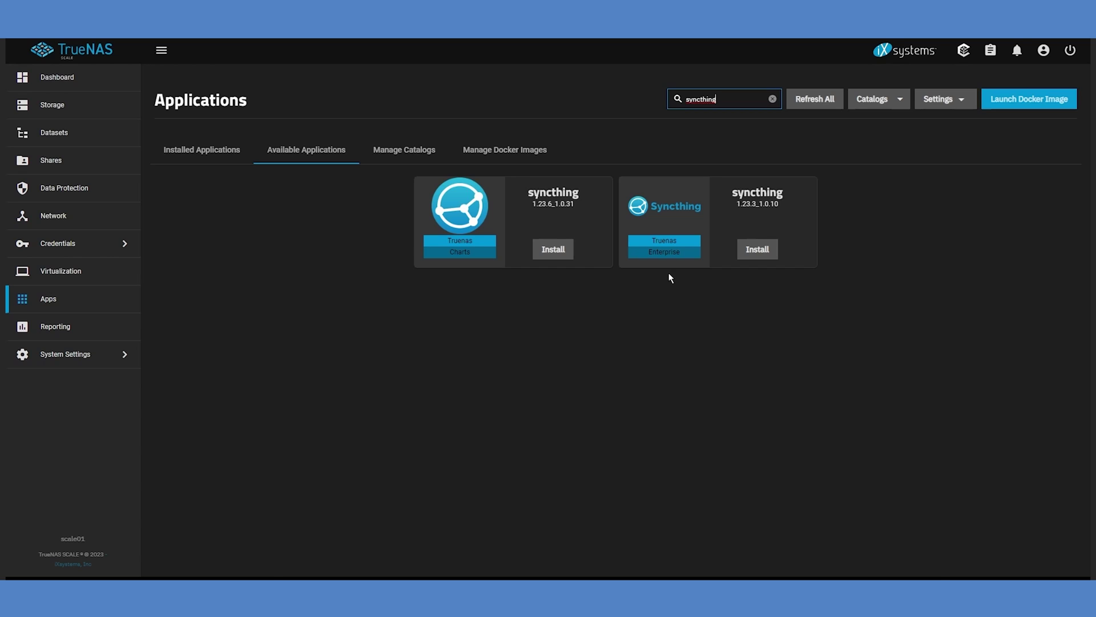
click(308, 149)
click(702, 98)
text(sync)
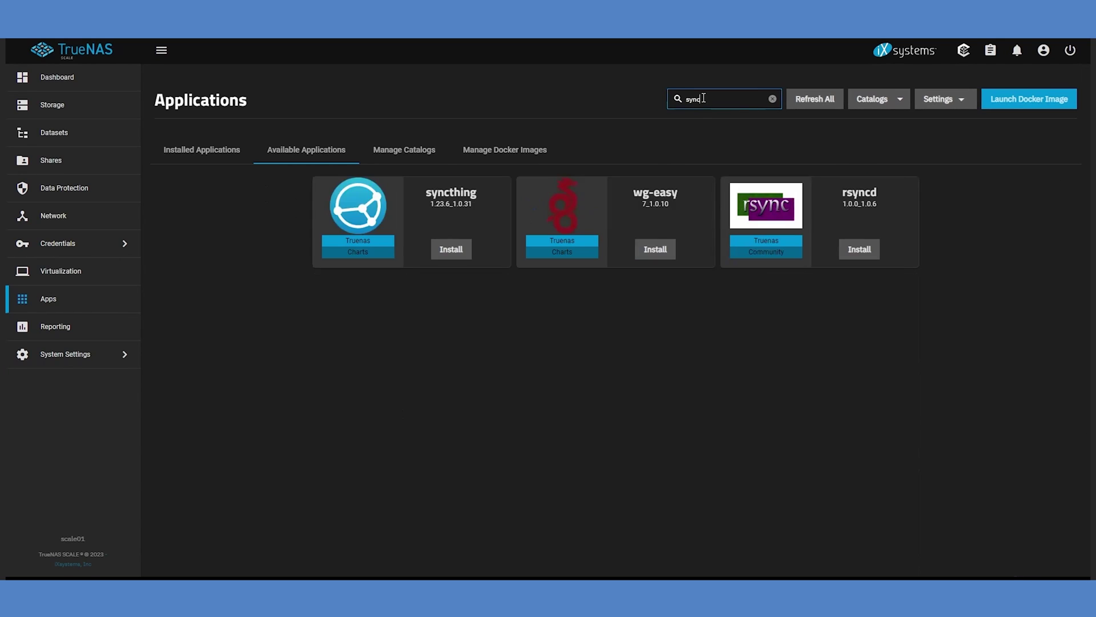
text(thing)
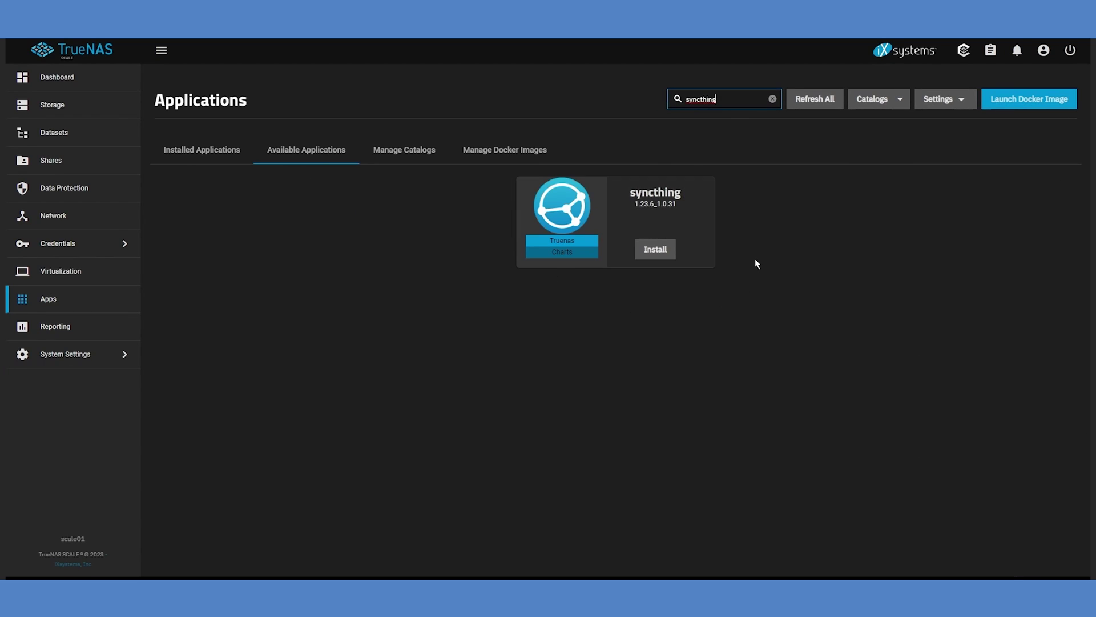
Add the enterprise train to the Truenas catalog's preferred trains and save it.
click(409, 154)
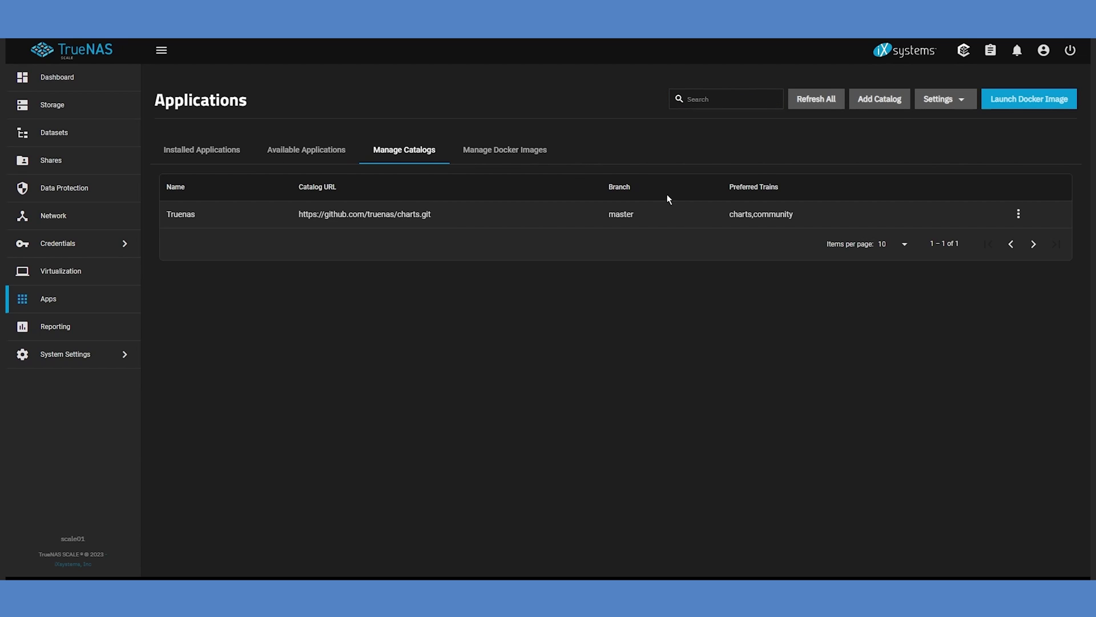
click(1019, 214)
click(1025, 238)
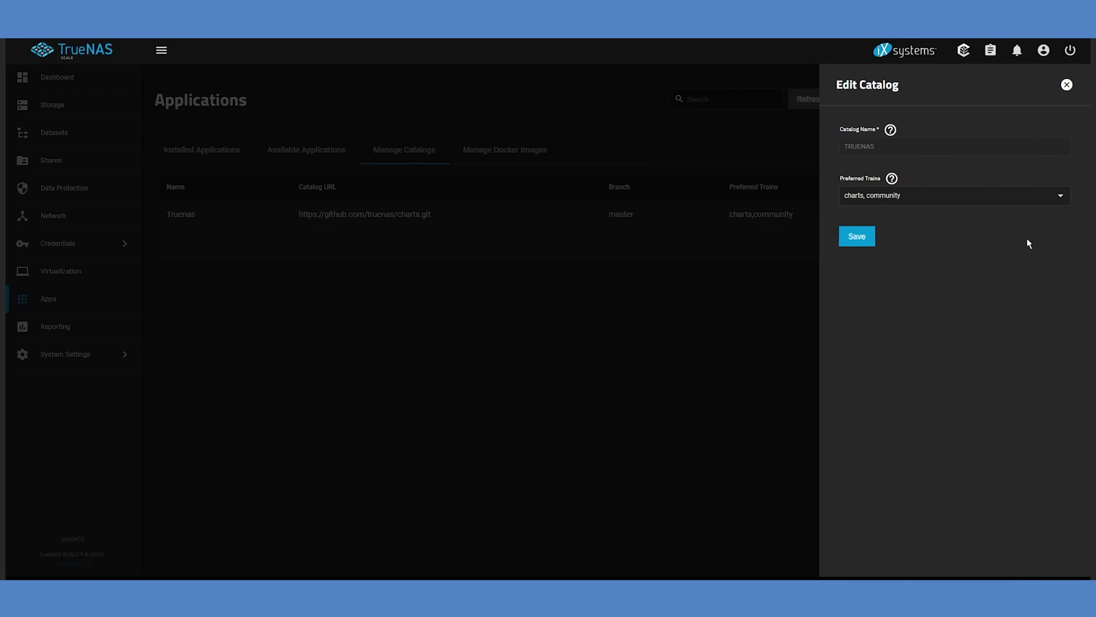
click(1062, 201)
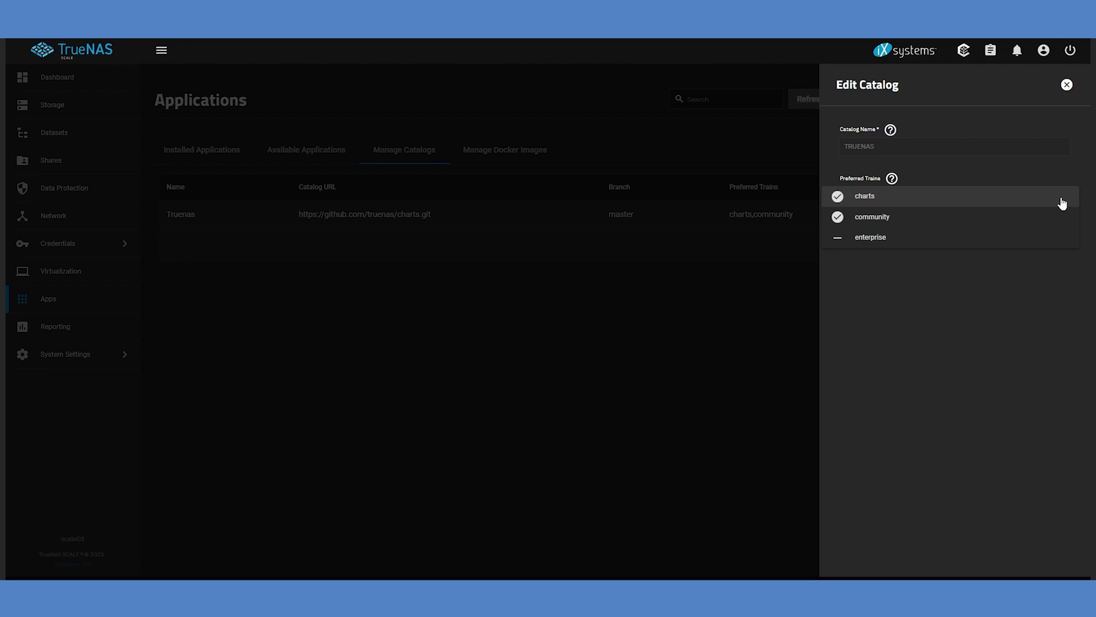
click(833, 239)
click(864, 293)
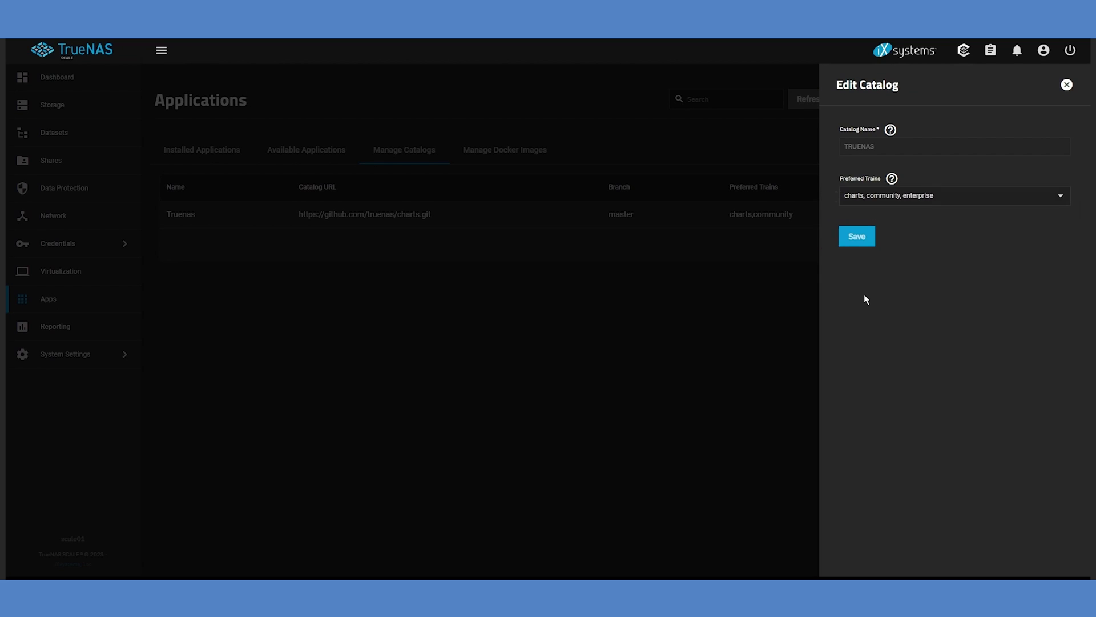
click(856, 237)
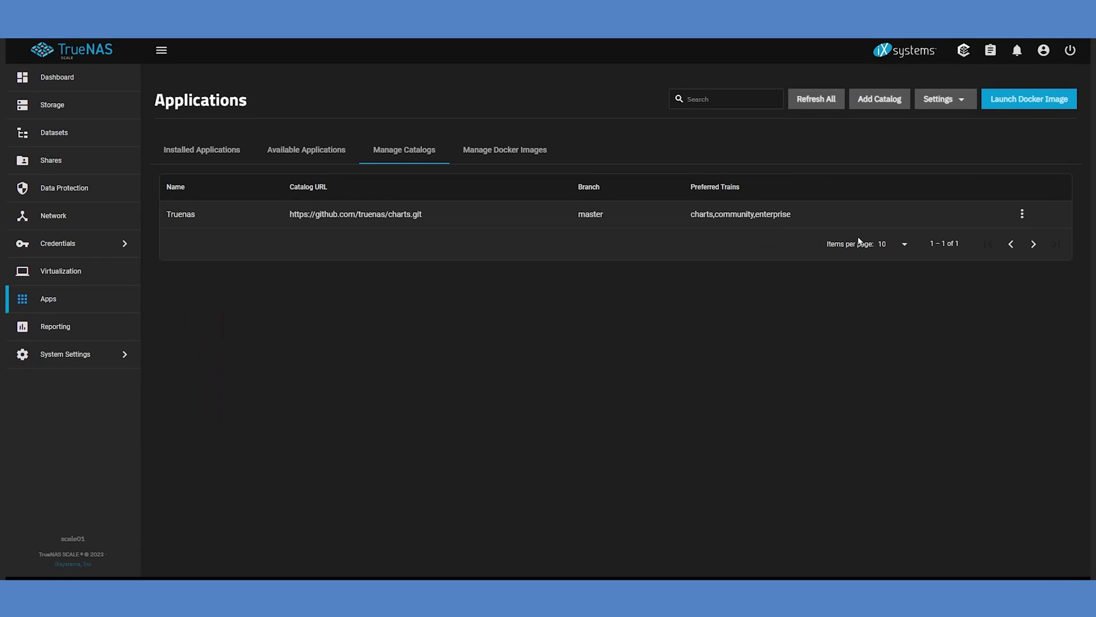
Search Available Applications for 'syncthing' again to find the Enterprise version.
click(306, 150)
click(697, 99)
text(syncthing)
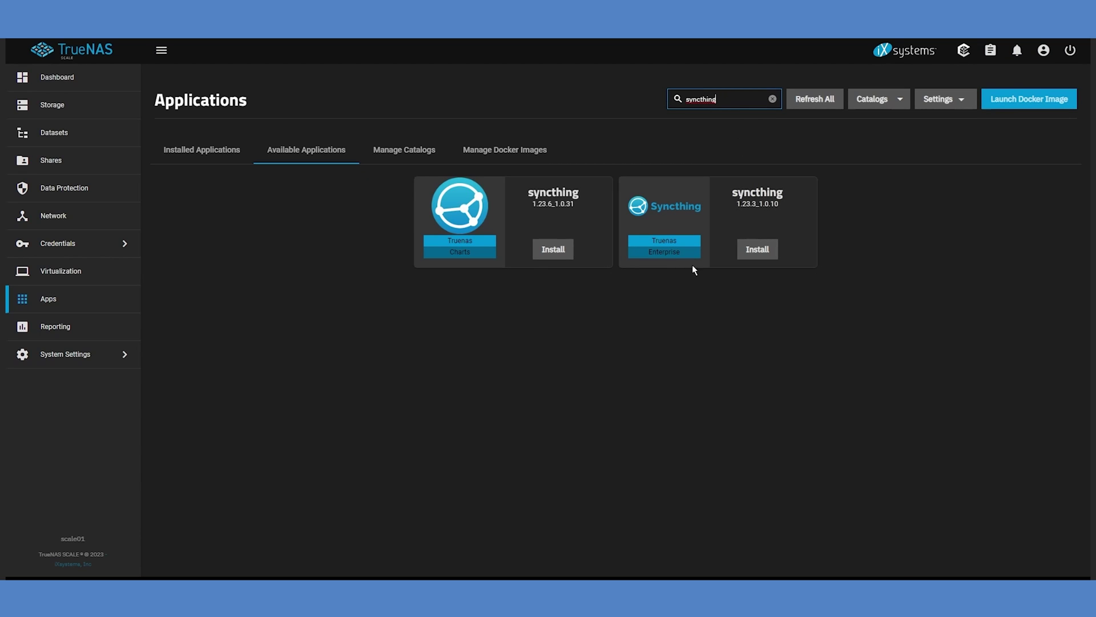
Start installing the Enterprise syncthing app with host path /mnt/syncthing/data01.
click(757, 249)
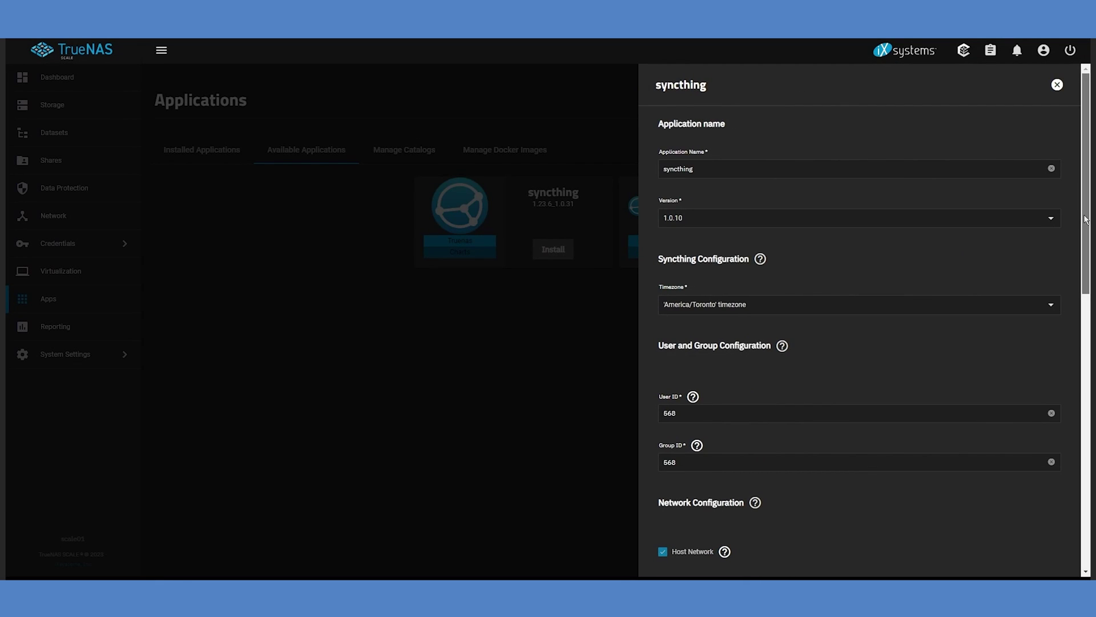
scroll(1088, 239, down, 1)
scroll(1089, 238, down, 3)
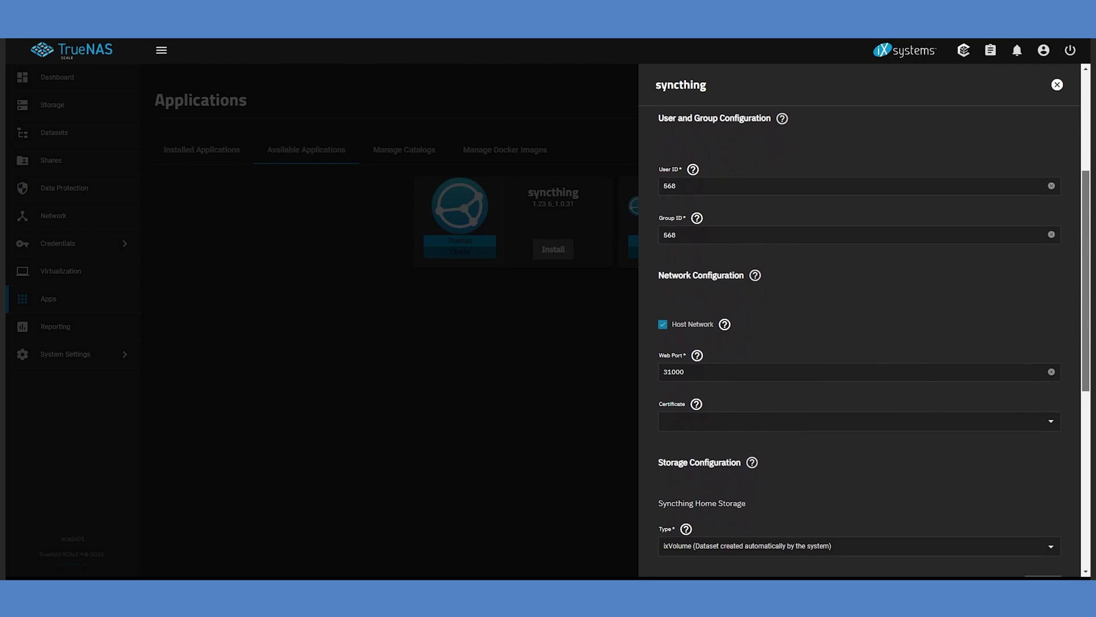
scroll(1085, 453, down, 5)
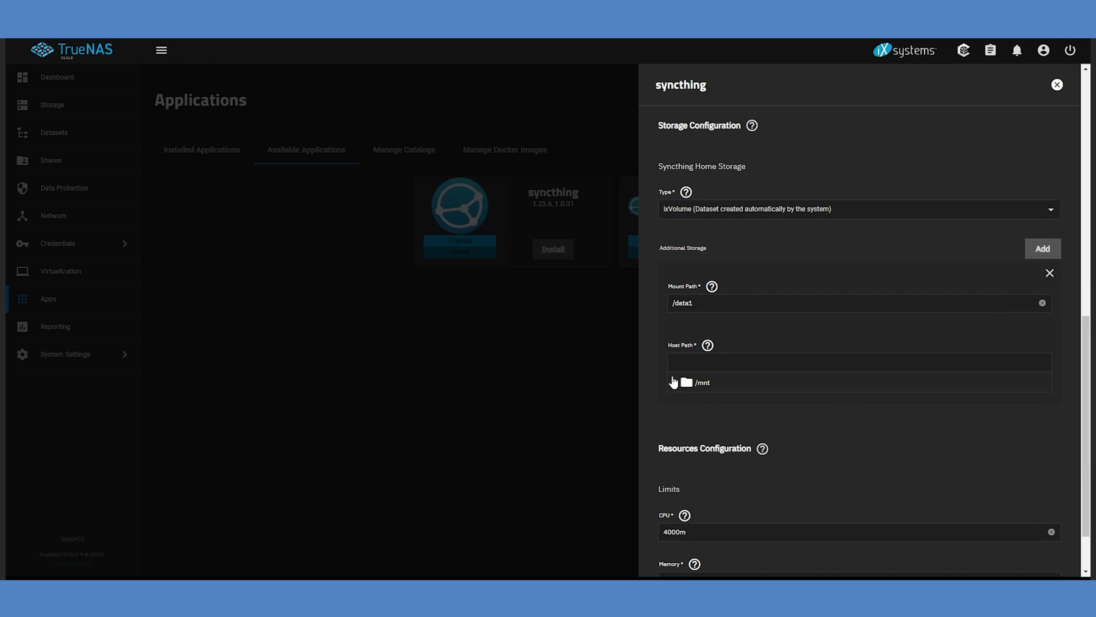
click(673, 386)
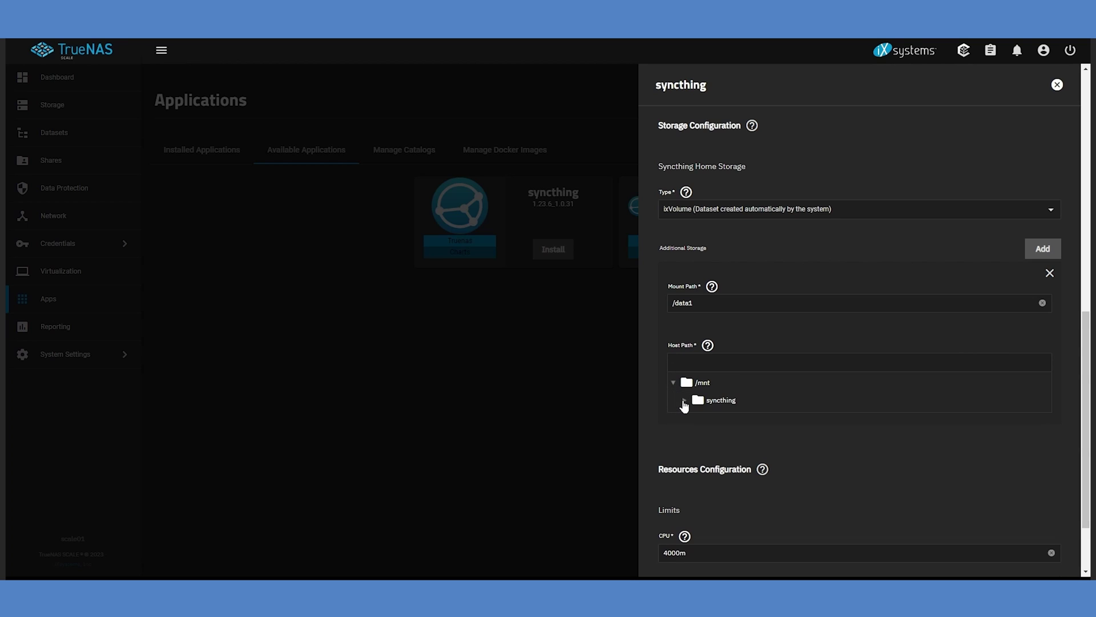
click(685, 403)
click(727, 419)
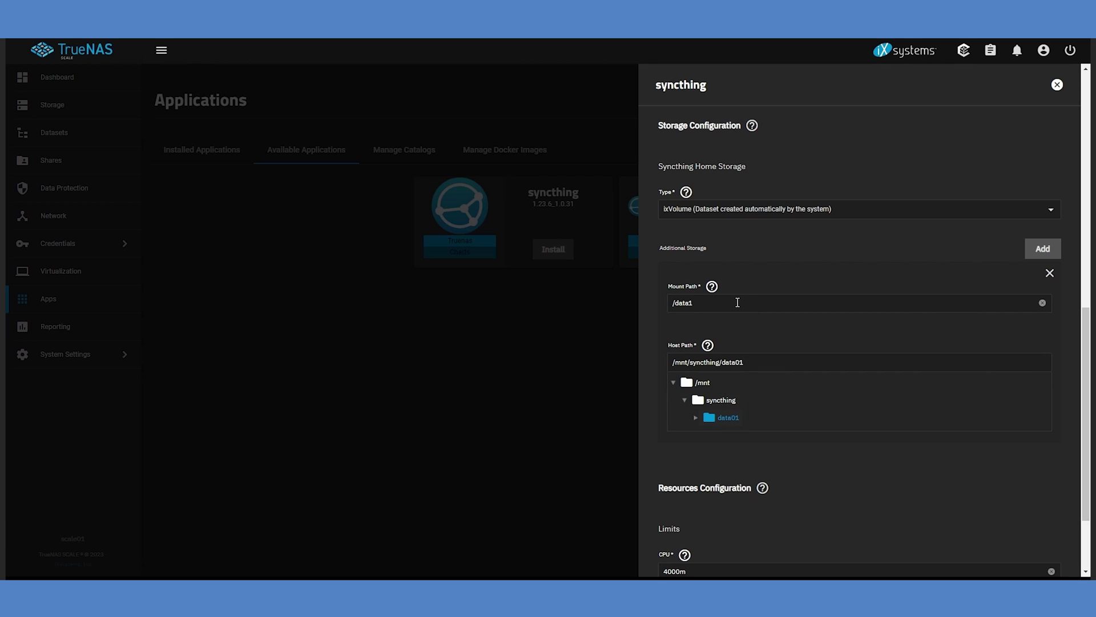
Save the install, then open Syncthing's Web Portal from Installed Applications.
scroll(1084, 379, down, 2)
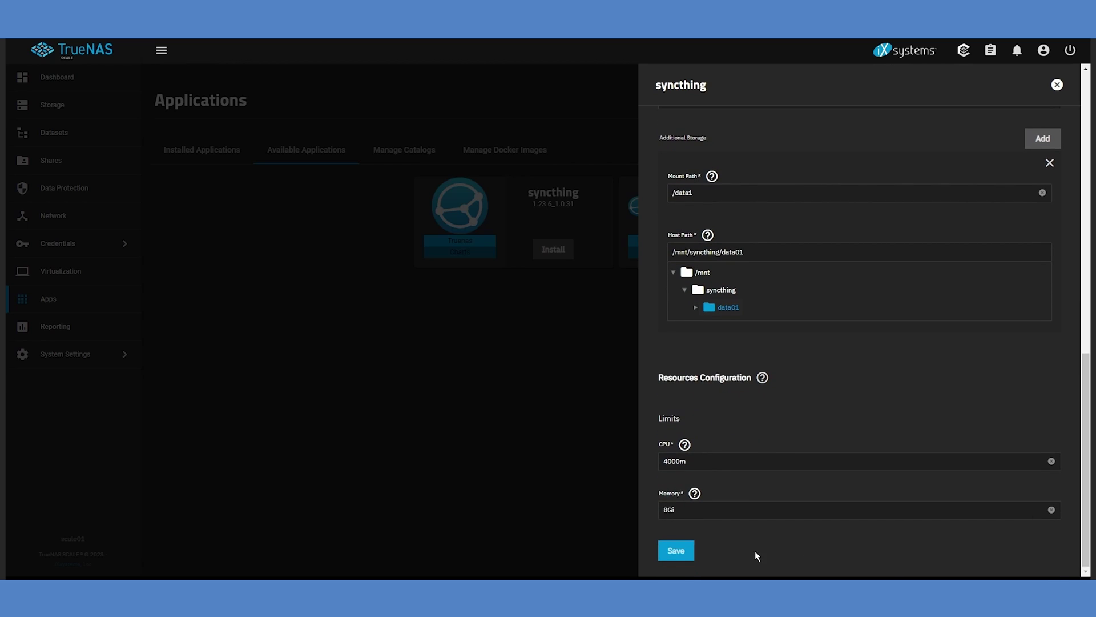
click(673, 552)
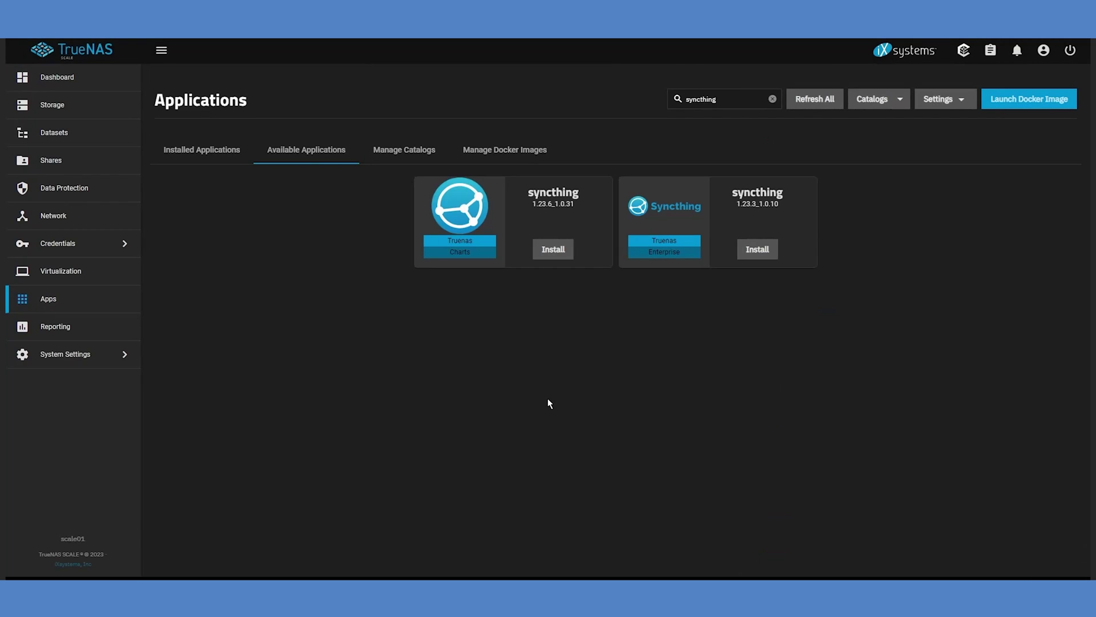
click(191, 149)
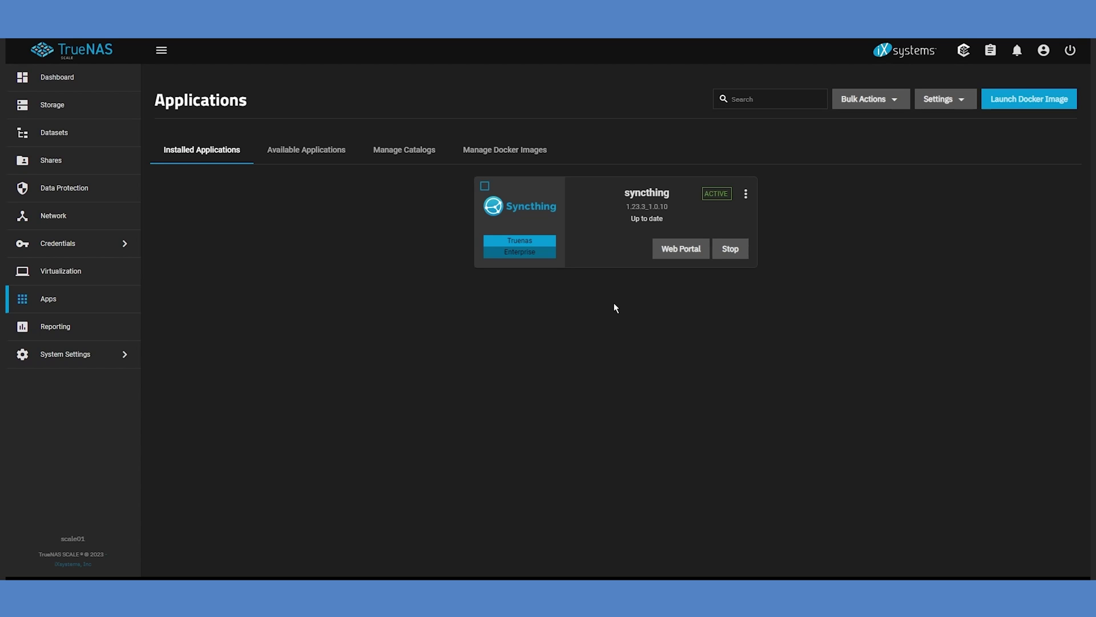
click(680, 252)
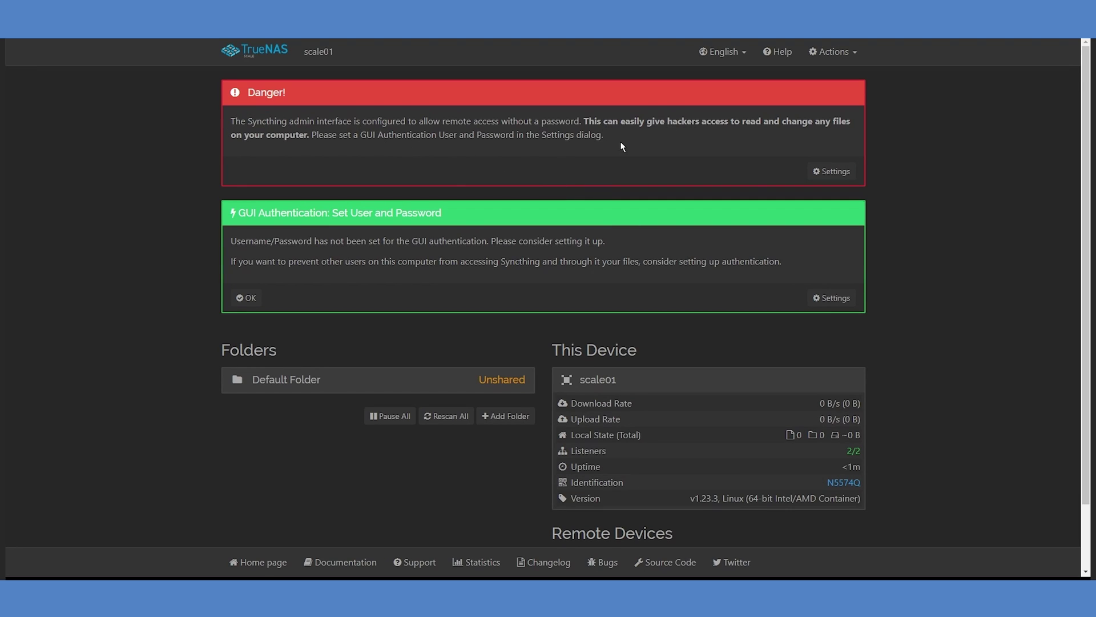
Set Syncthing's GUI authentication to user 'admin' with a password and save.
click(833, 172)
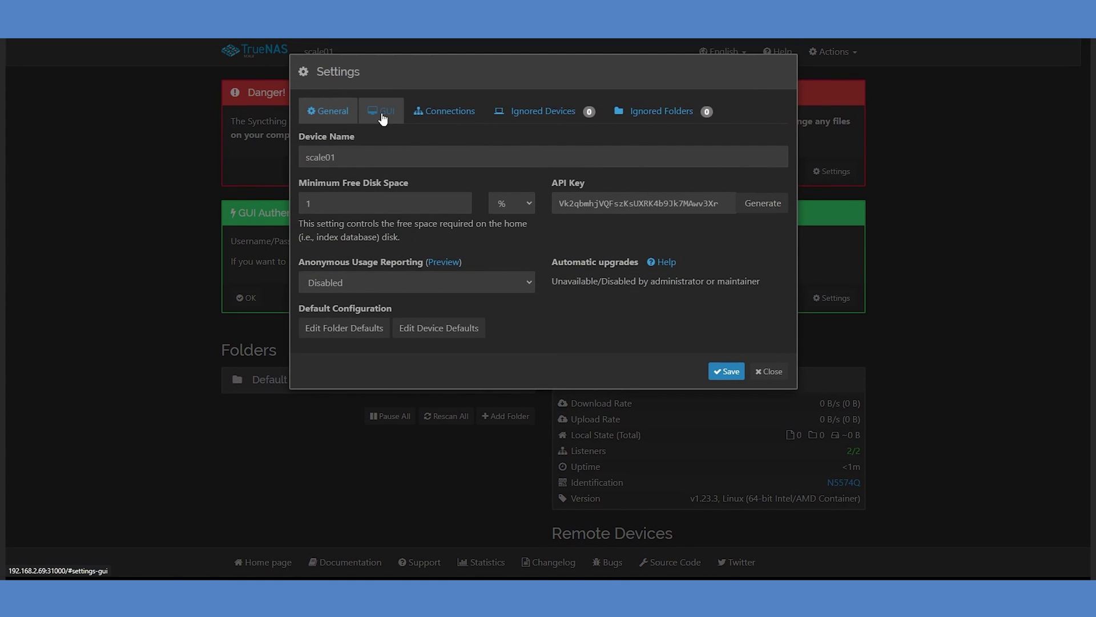
click(382, 112)
click(354, 227)
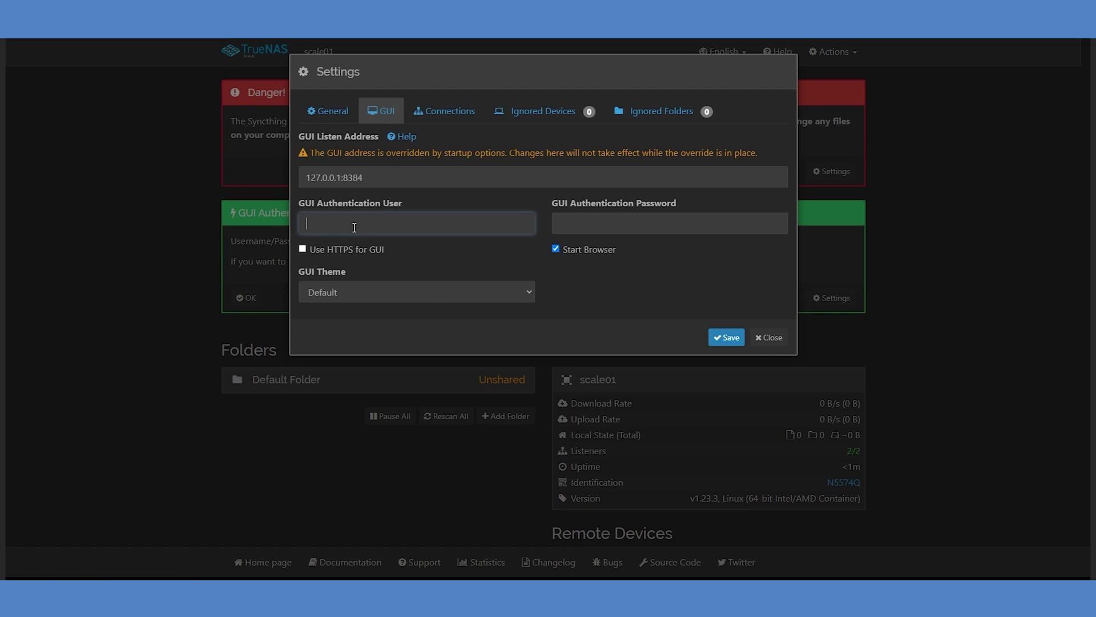
text(admin)
key(Tab)
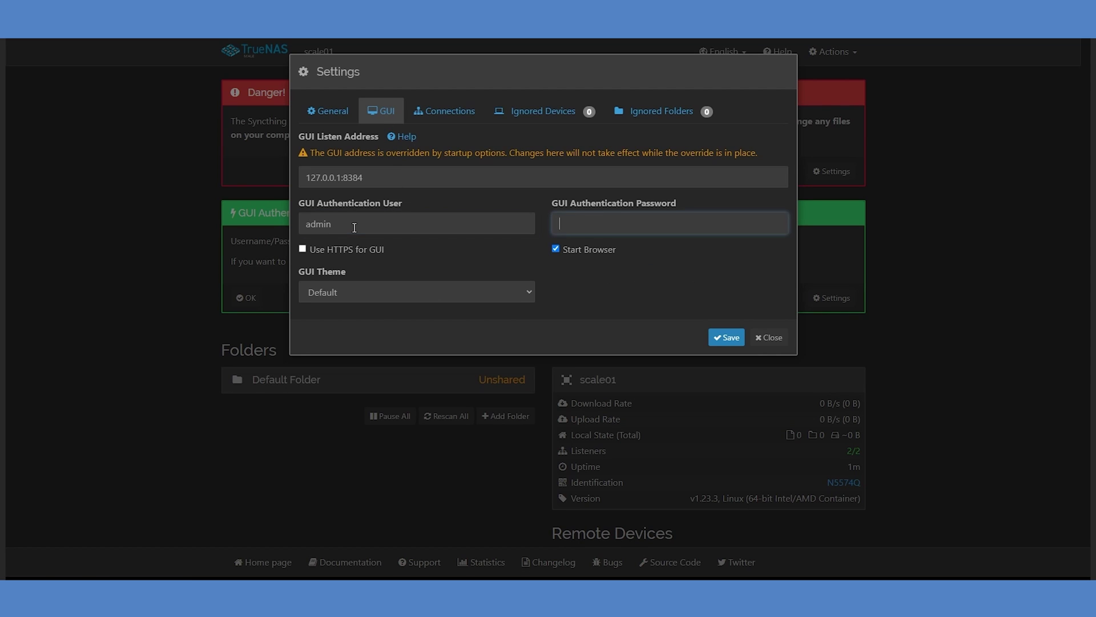
text(*******)
click(723, 338)
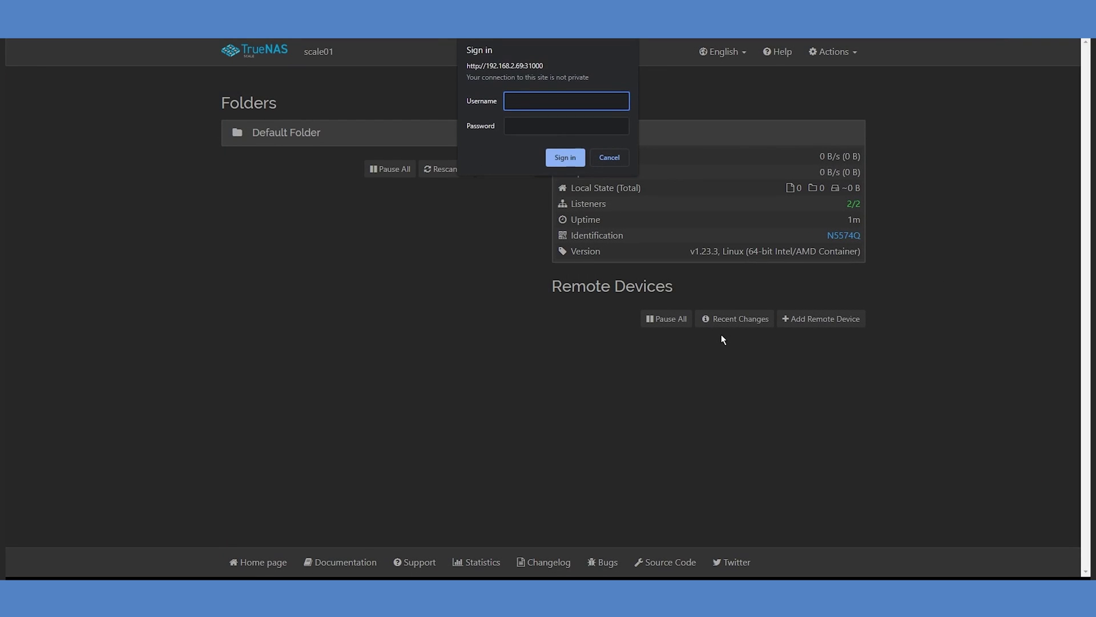
Sign in to the Syncthing web interface as 'admin' with the new password.
text(admin)
key(Tab)
text(*******)
key(Return)
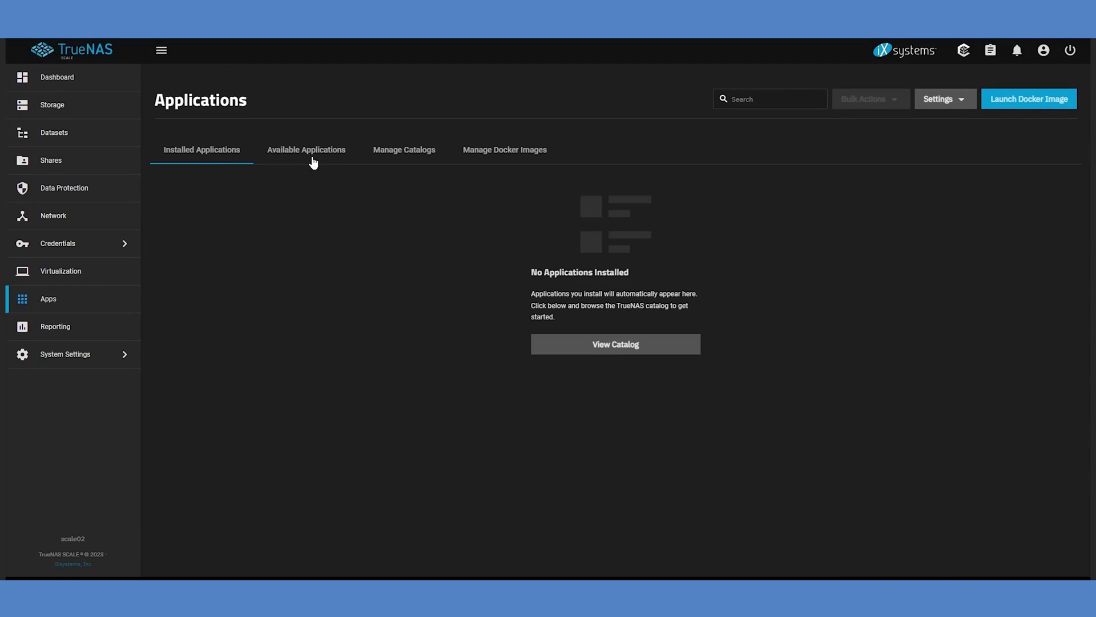
Install Syncthing on scale02 with host path /mnt/syncthing/data02 mounted at /data2.
click(313, 154)
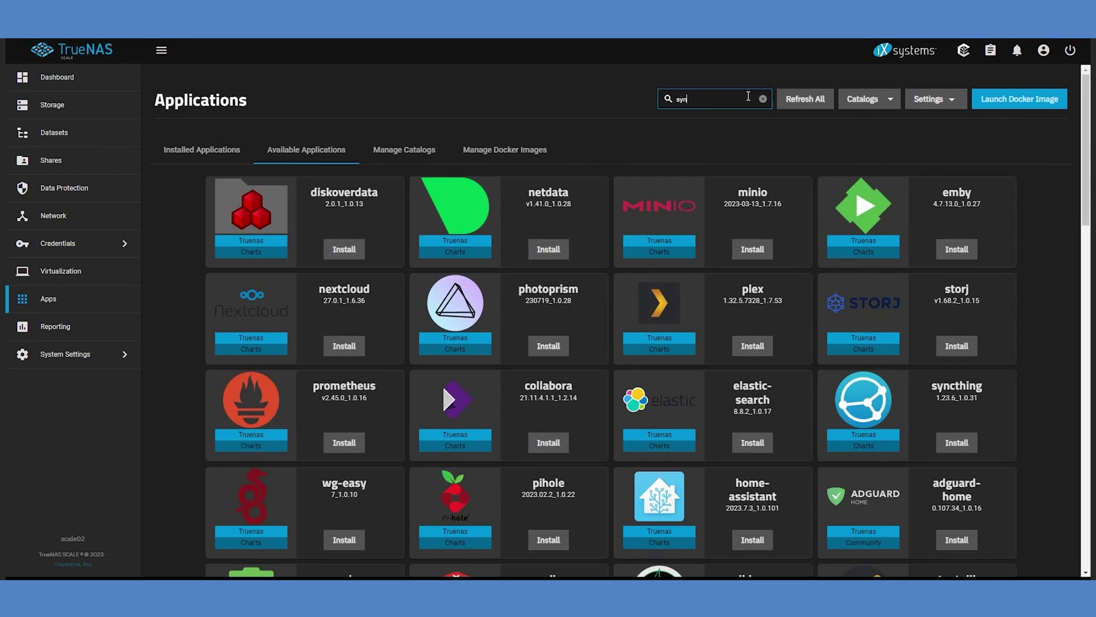
text(cthing)
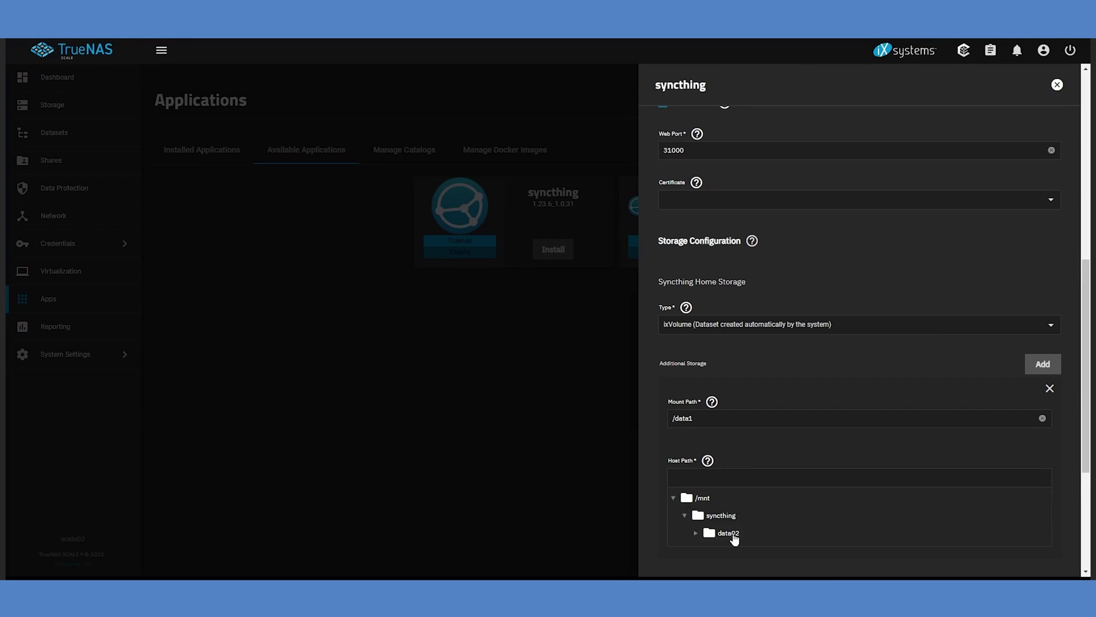
click(728, 533)
click(720, 418)
key(BackSpace)
text(2)
scroll(856, 400, down, 5)
click(676, 550)
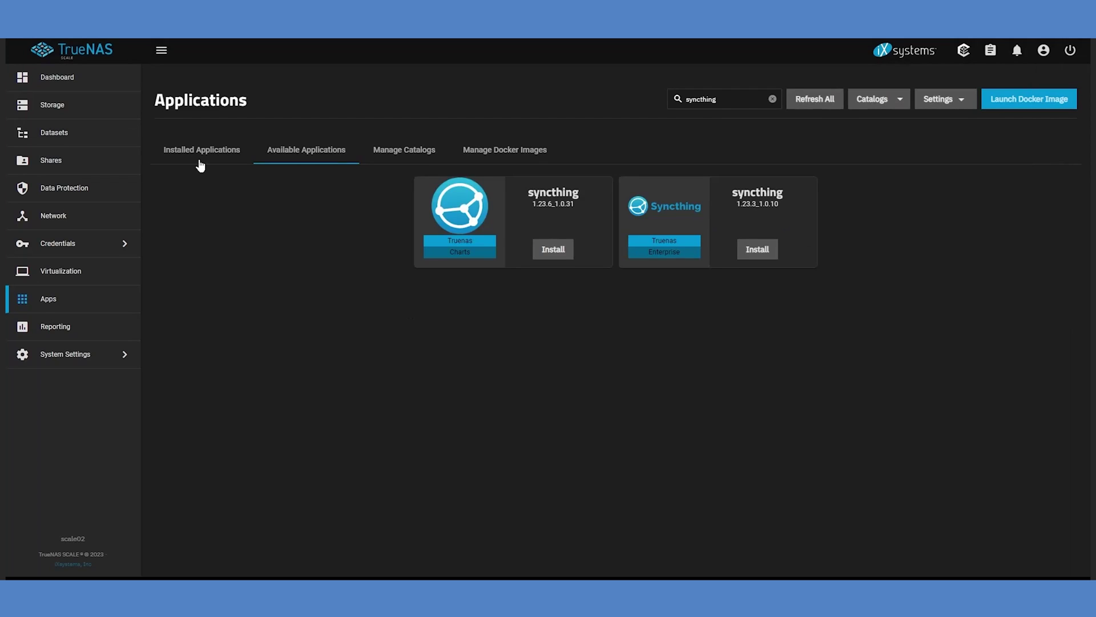
In scale02's Syncthing web portal, set GUI user 'admin' with a password and save.
click(201, 164)
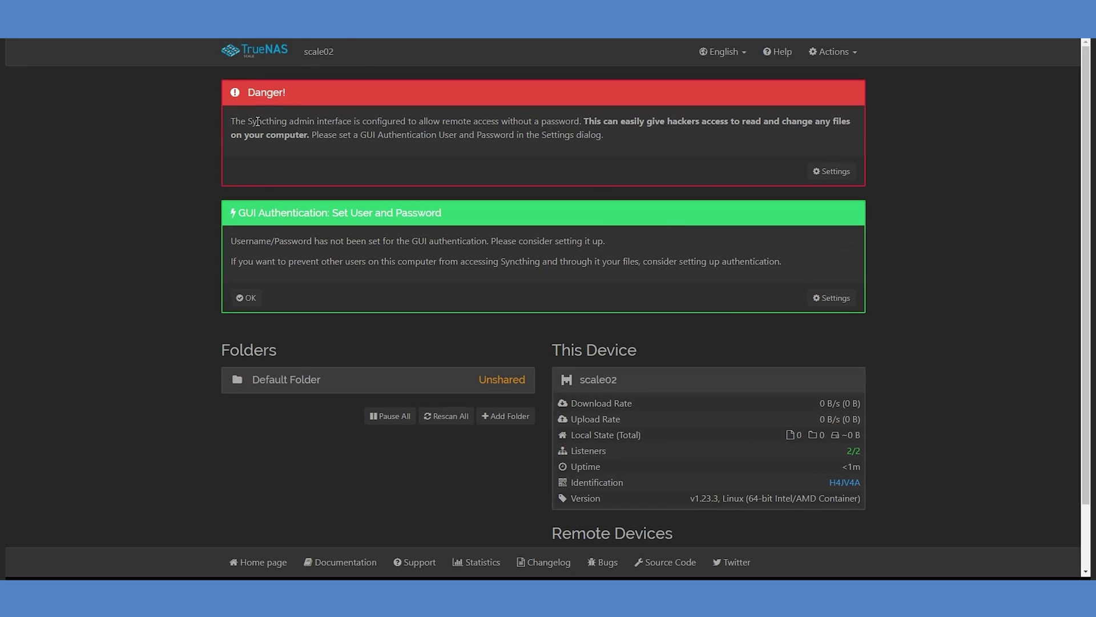
click(831, 171)
click(381, 111)
click(362, 222)
text(admin)
key(Tab)
text(admin)
click(720, 335)
Sign in to scale02's Syncthing as 'admin' with the new password.
text(admin)
key(Tab)
text(admin)
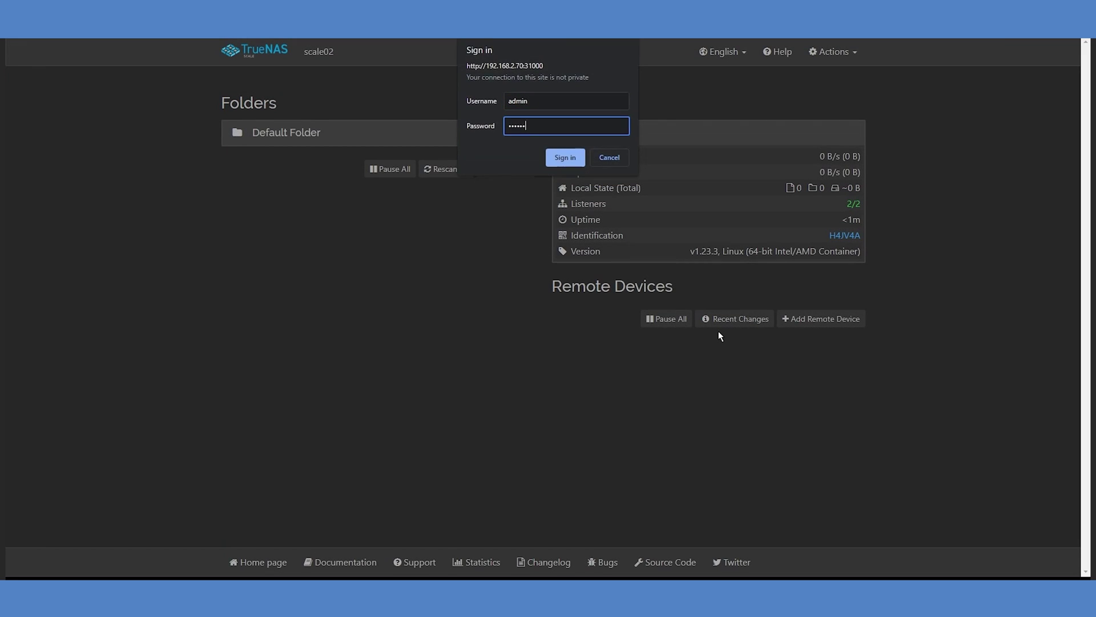
key(Return)
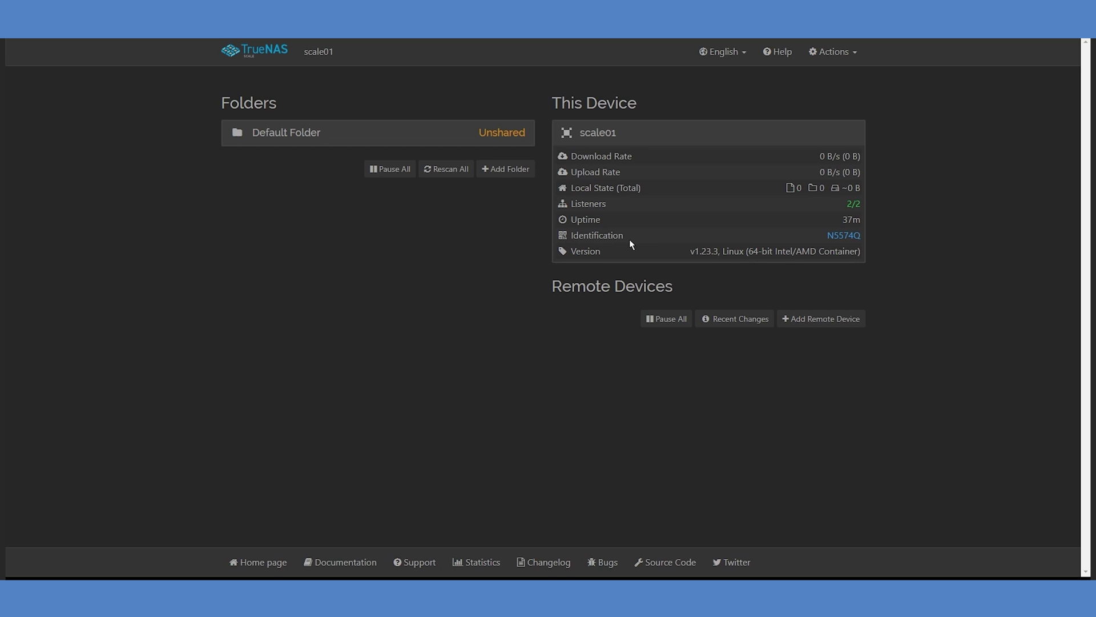
Show scale01's Device Identification and copy its full device ID.
click(844, 236)
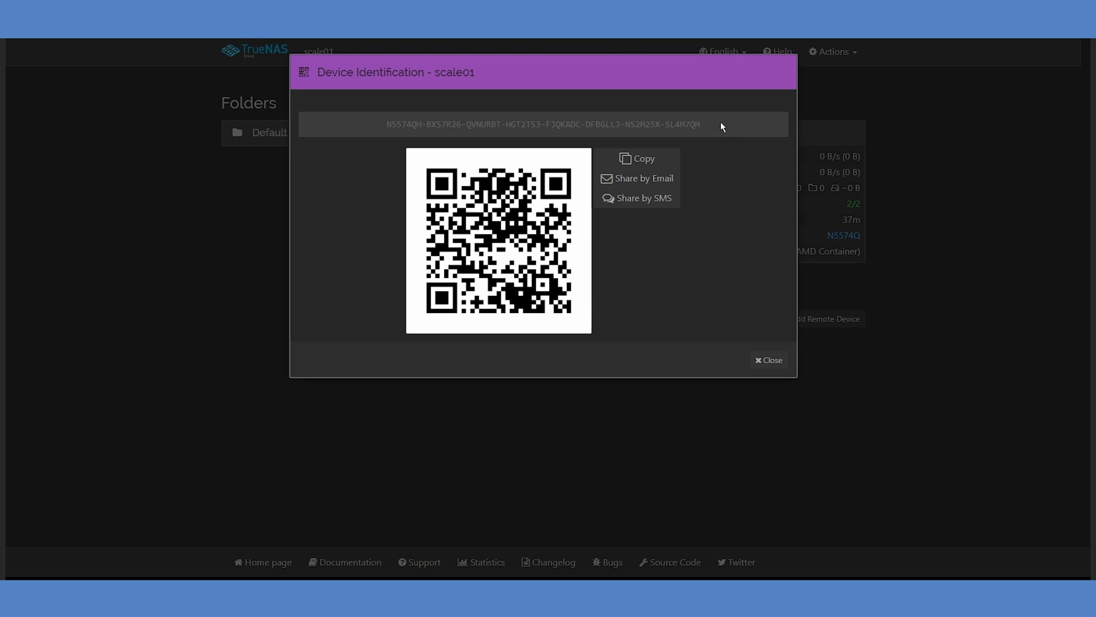
click(632, 165)
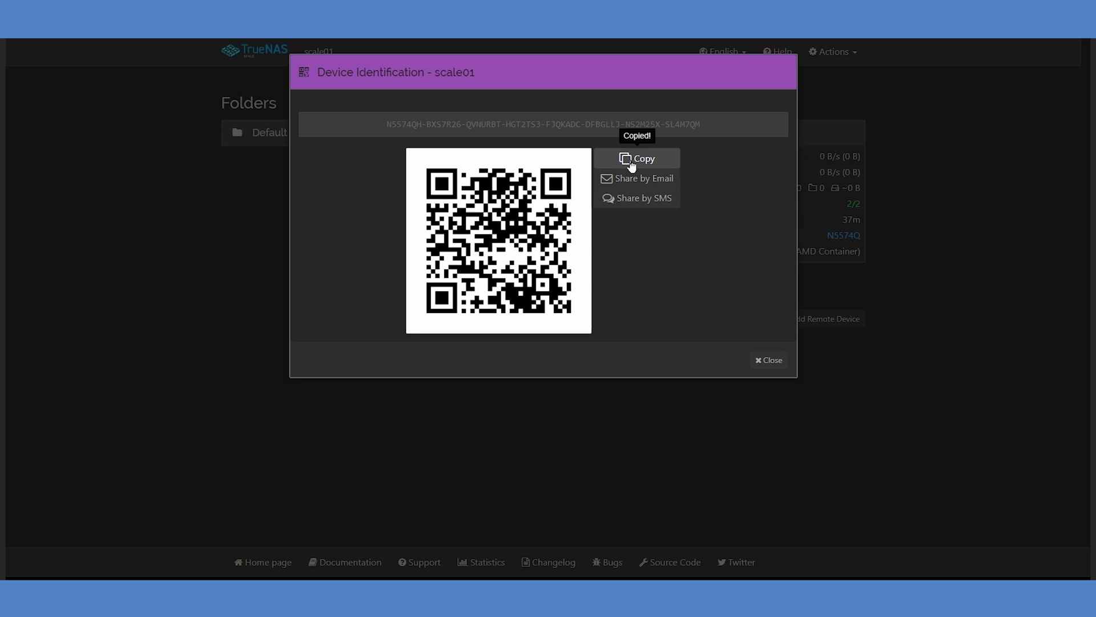
On scale02, add scale01 as a remote device with its pasted ID and address tcp://192.168.2.69:22000.
click(769, 360)
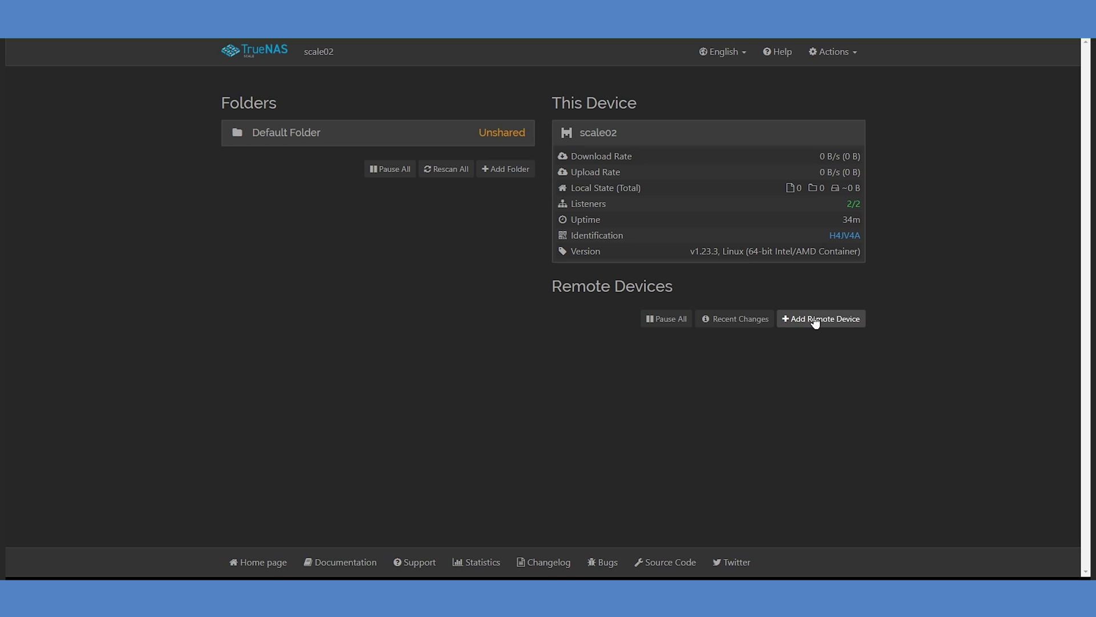
click(816, 318)
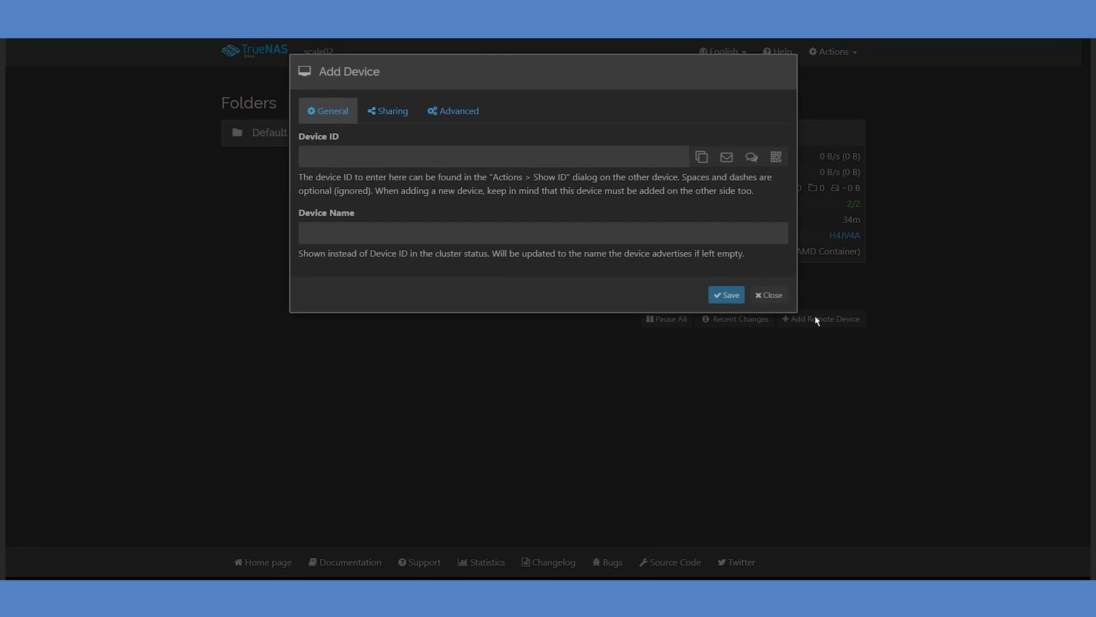
click(421, 159)
key(ctrl+v)
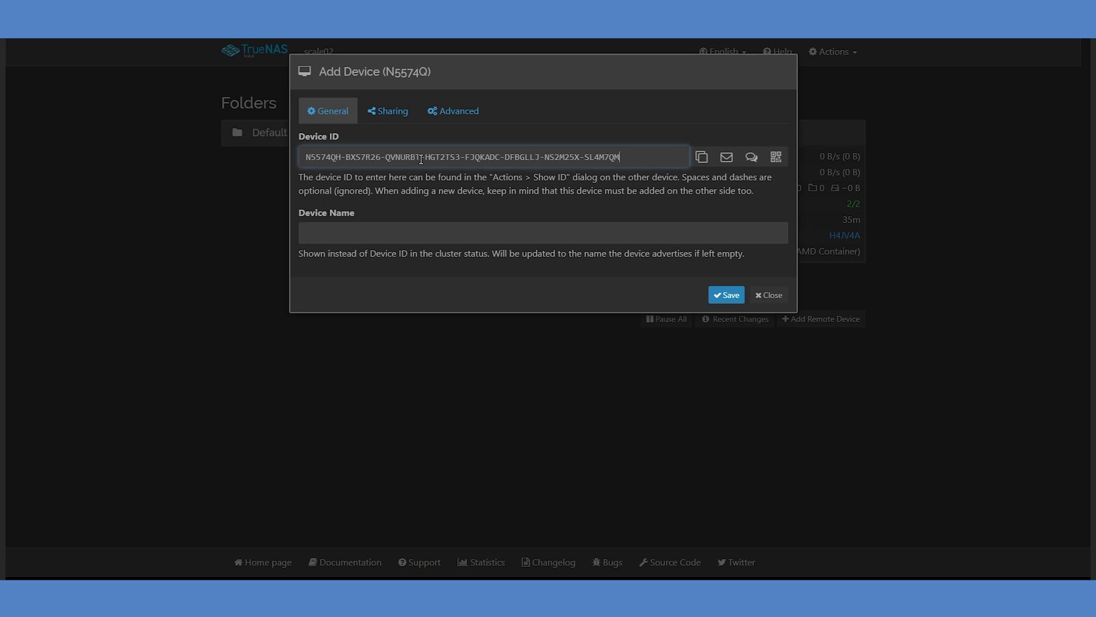
click(452, 118)
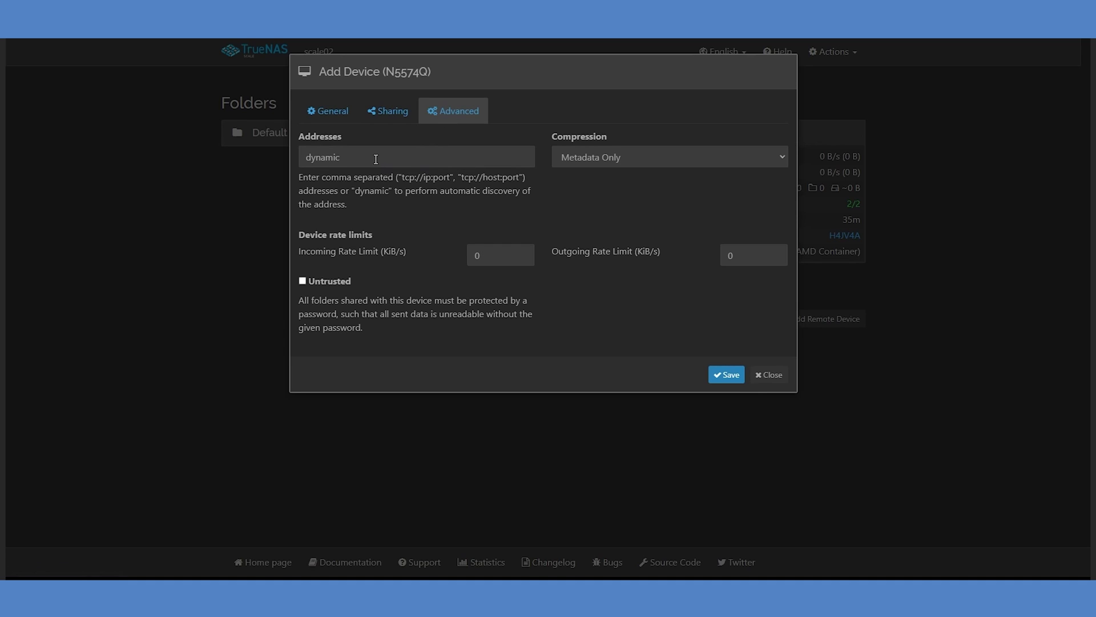
drag(376, 159, 241, 164)
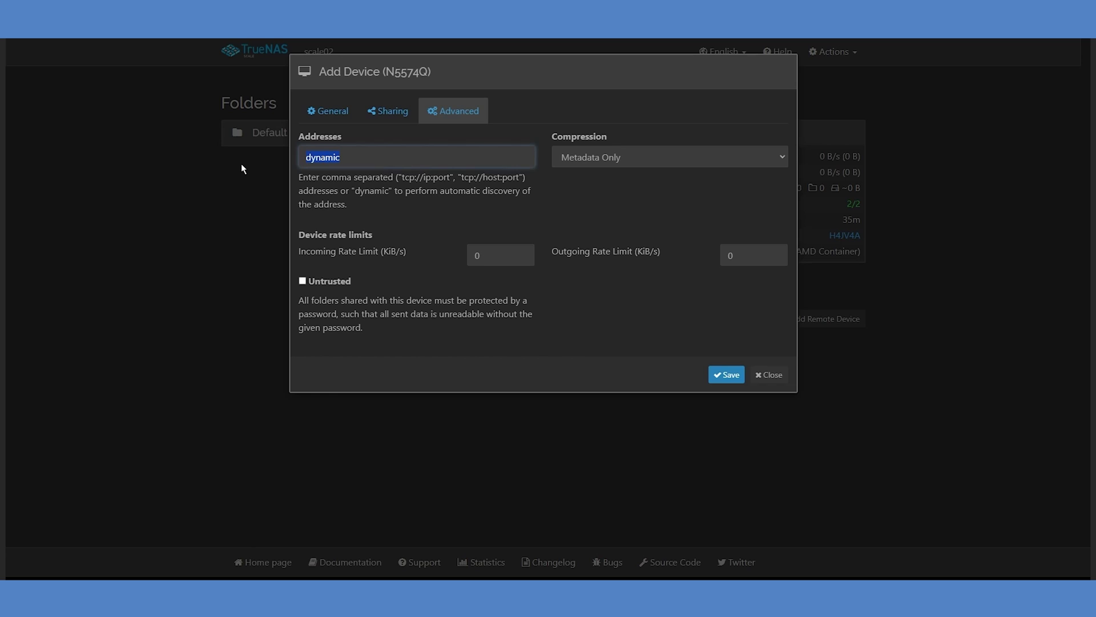
text(tcp://192.168.2.69:22000)
Save scale01 on scale02, then accept scale02 on scale01 with address tcp://192.168.2.70:22000.
click(719, 377)
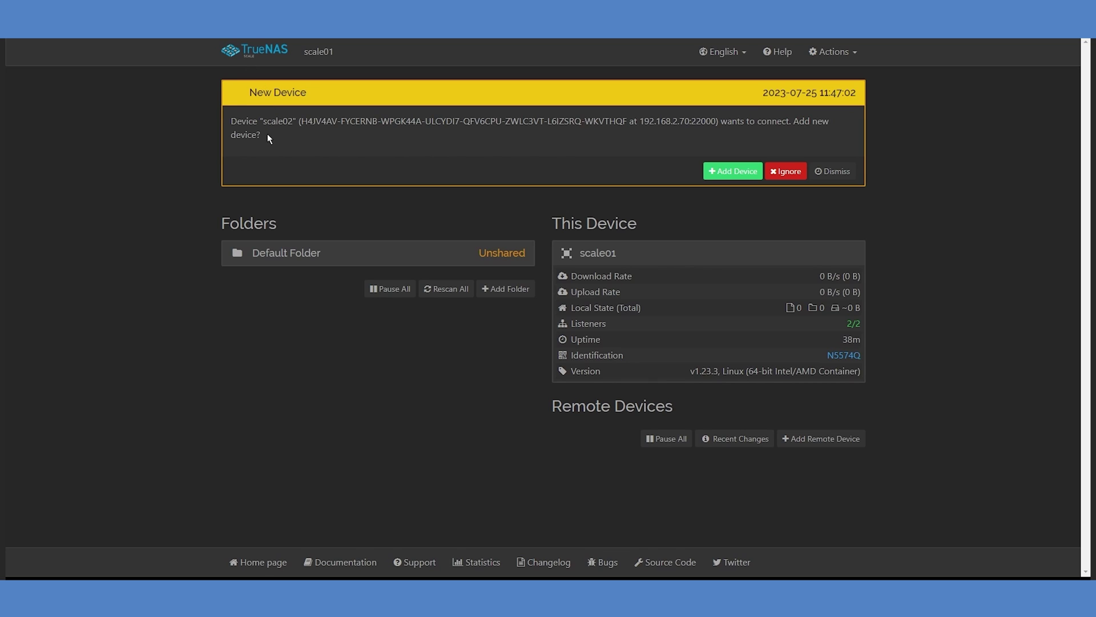
click(731, 173)
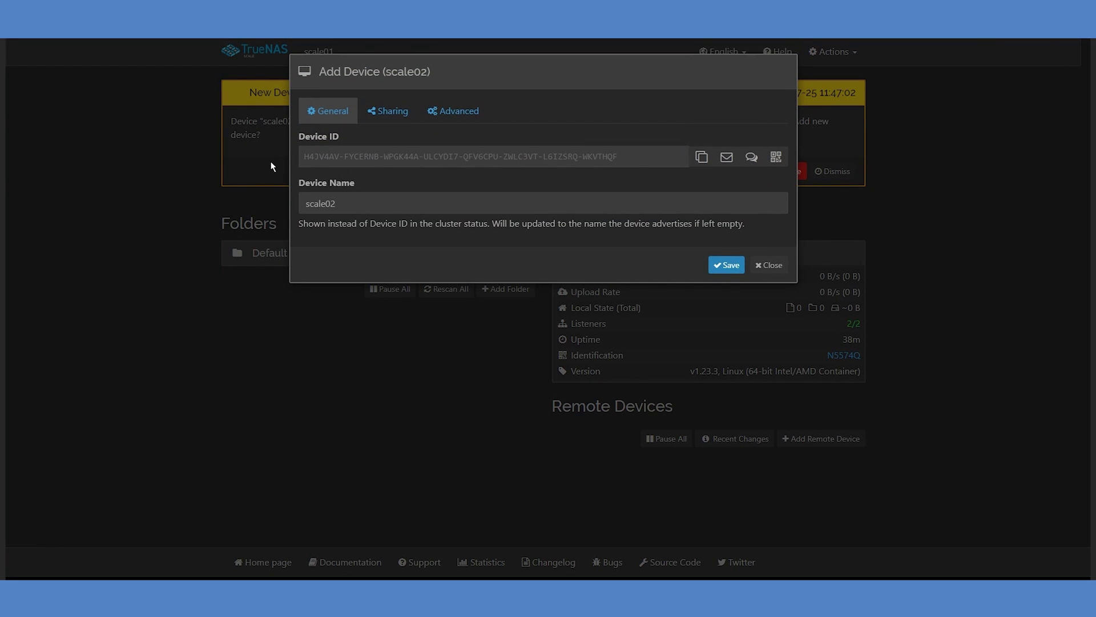
click(453, 114)
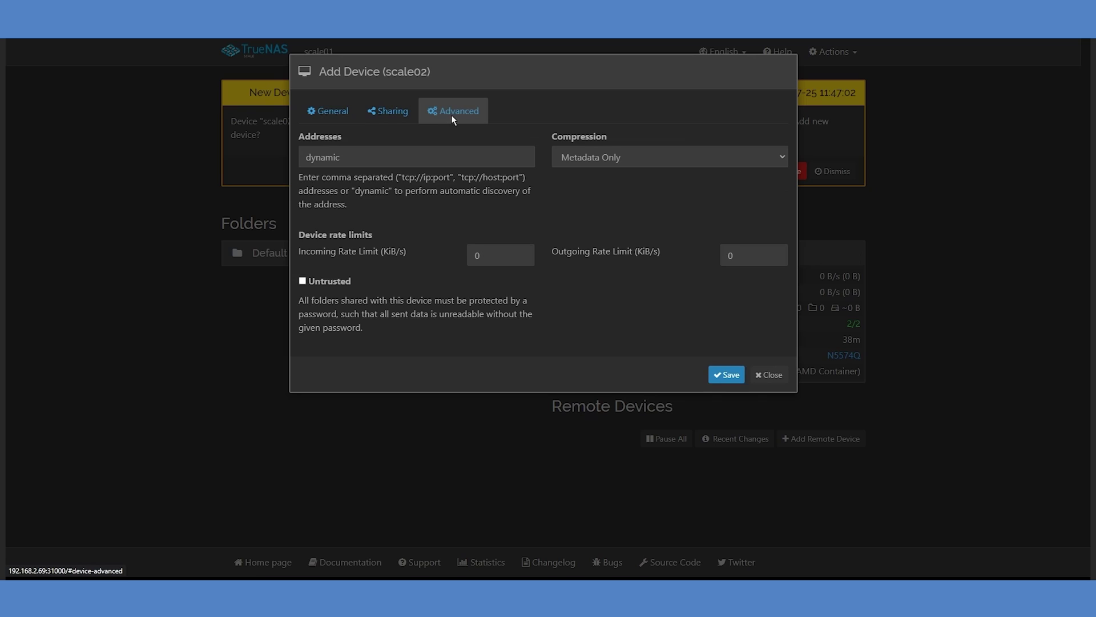
drag(392, 156, 303, 155)
text(tcp://192.168.2.70:22000)
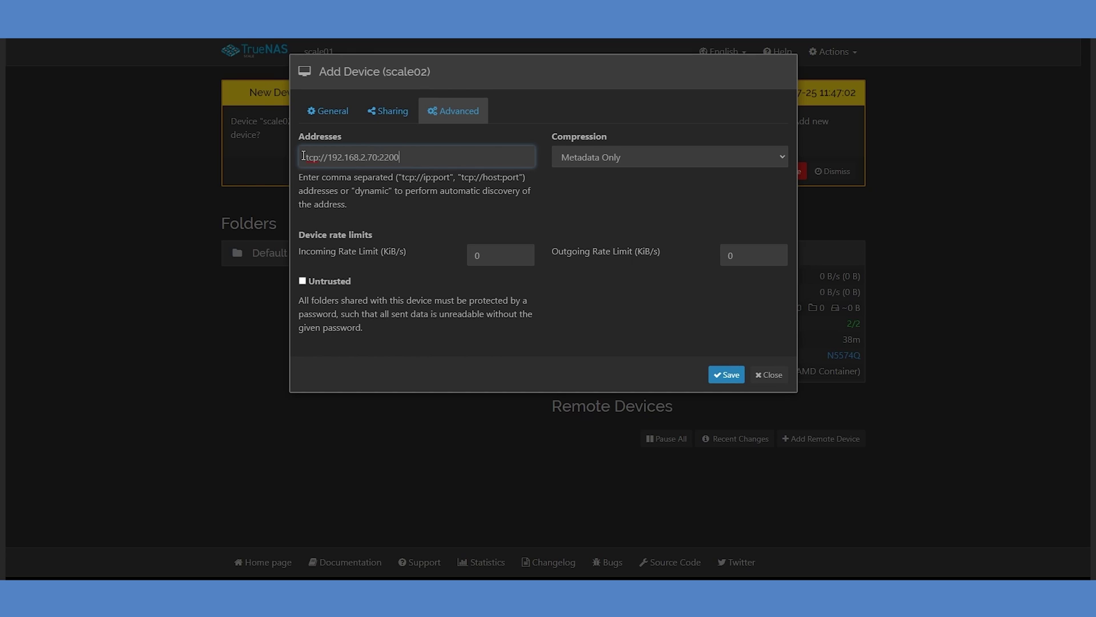
Save scale02 as a remote device and expand its details to confirm it's Connected.
click(724, 376)
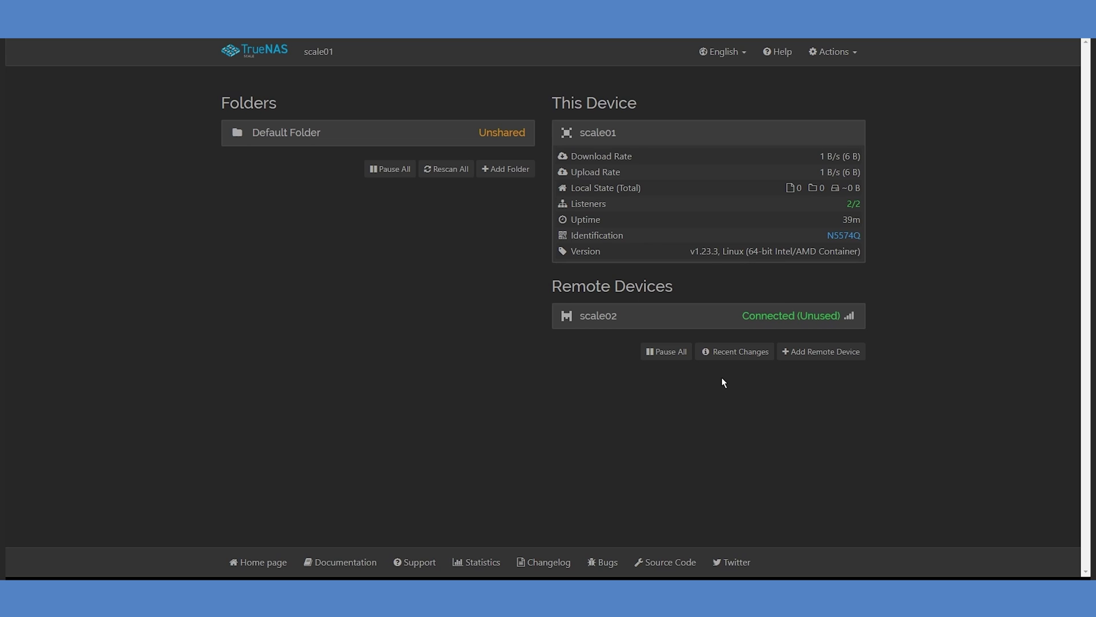
click(640, 320)
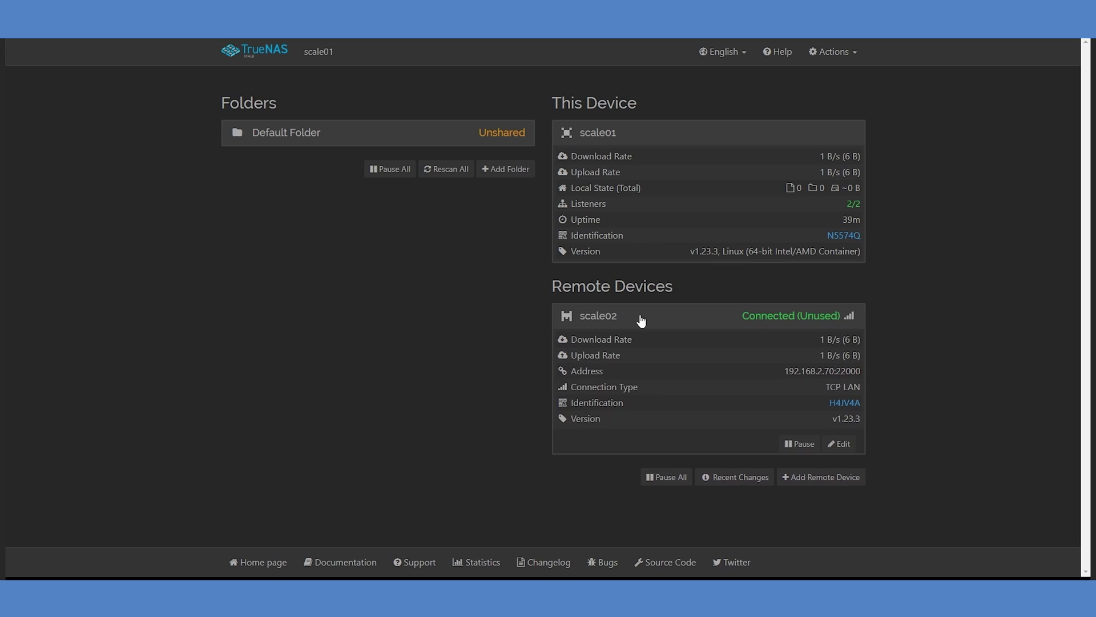
mouse_move(838, 388)
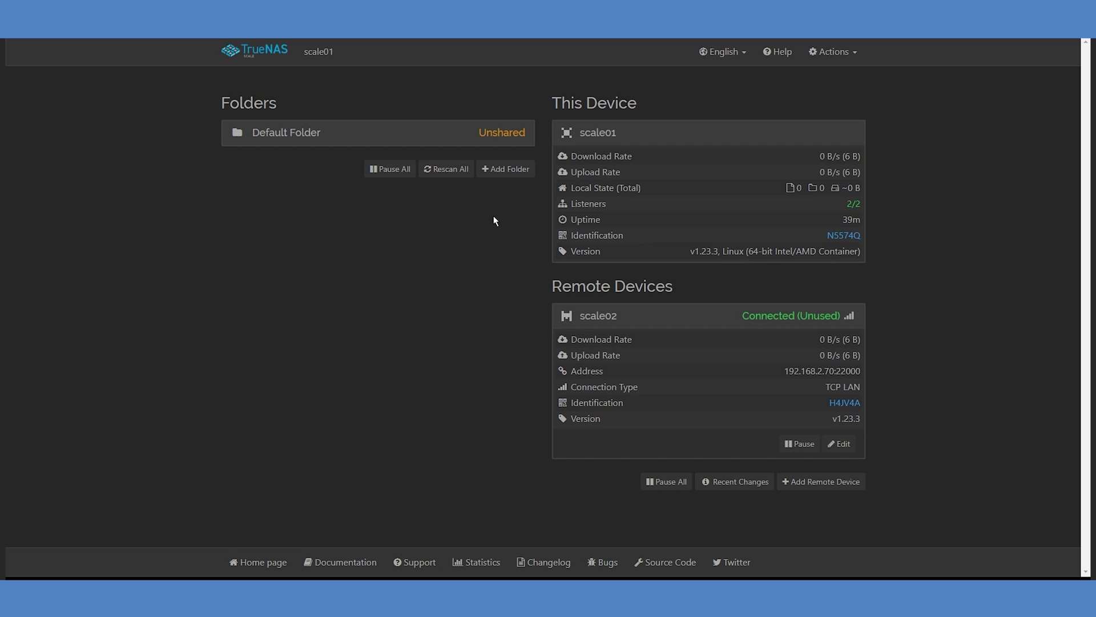
Add a shared folder labelled 'syncthing enterprise' and replace its default path with /data1.
click(499, 171)
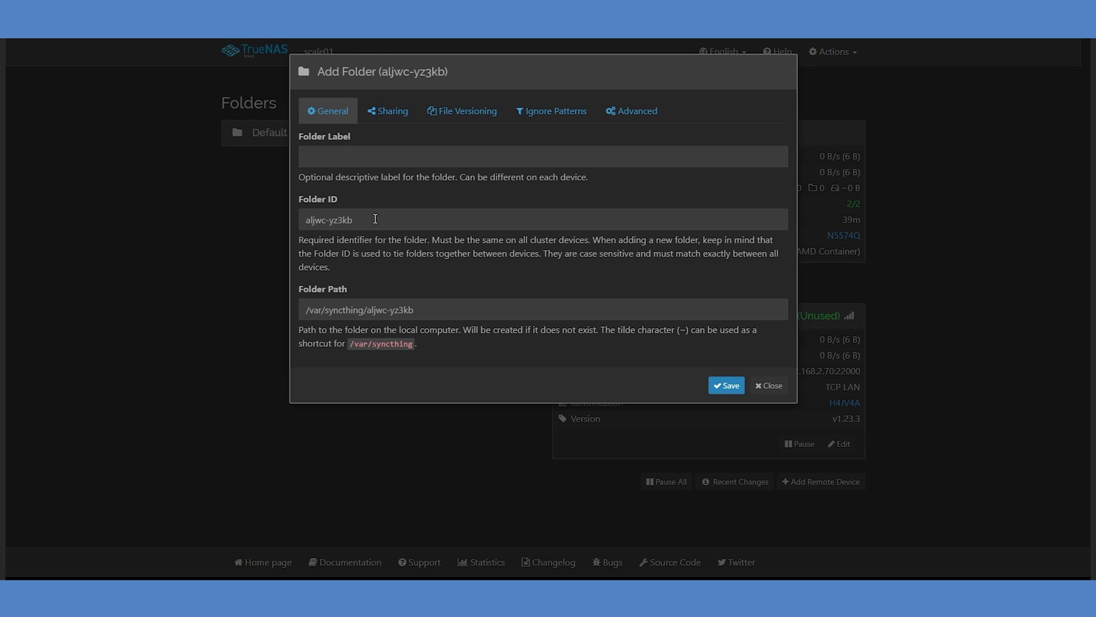
click(372, 158)
text(syncthing enterprise)
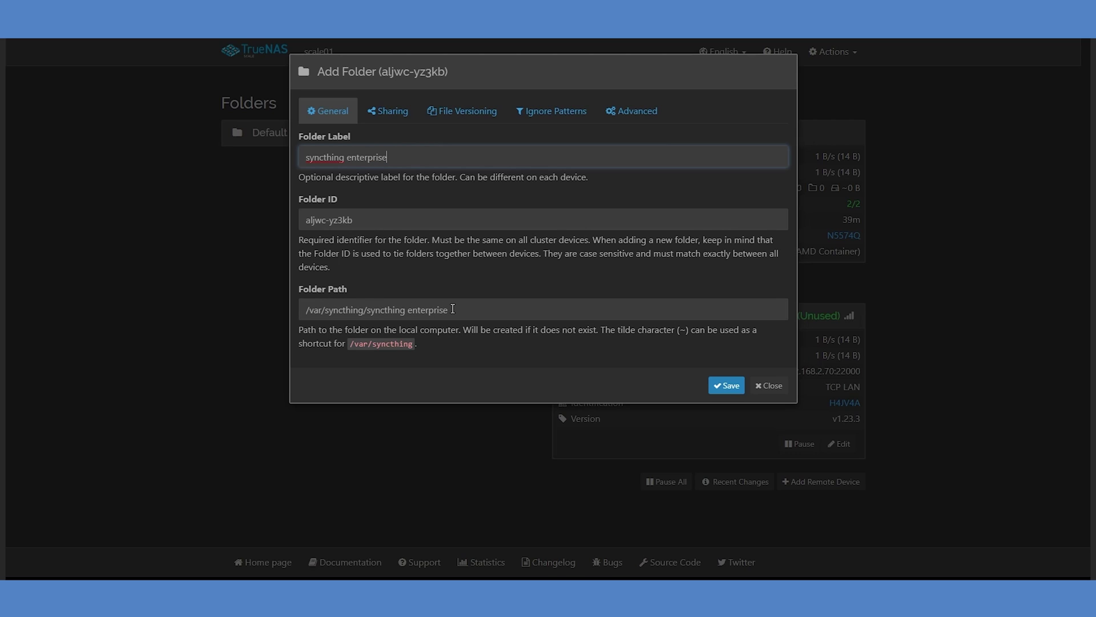
drag(454, 308, 310, 307)
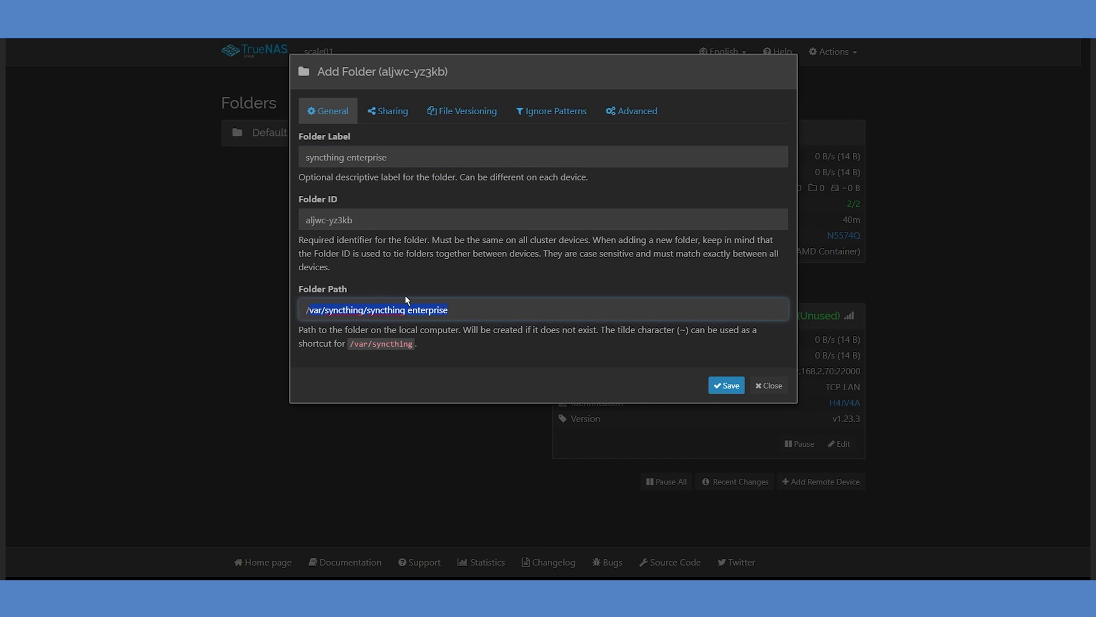
text(/data1)
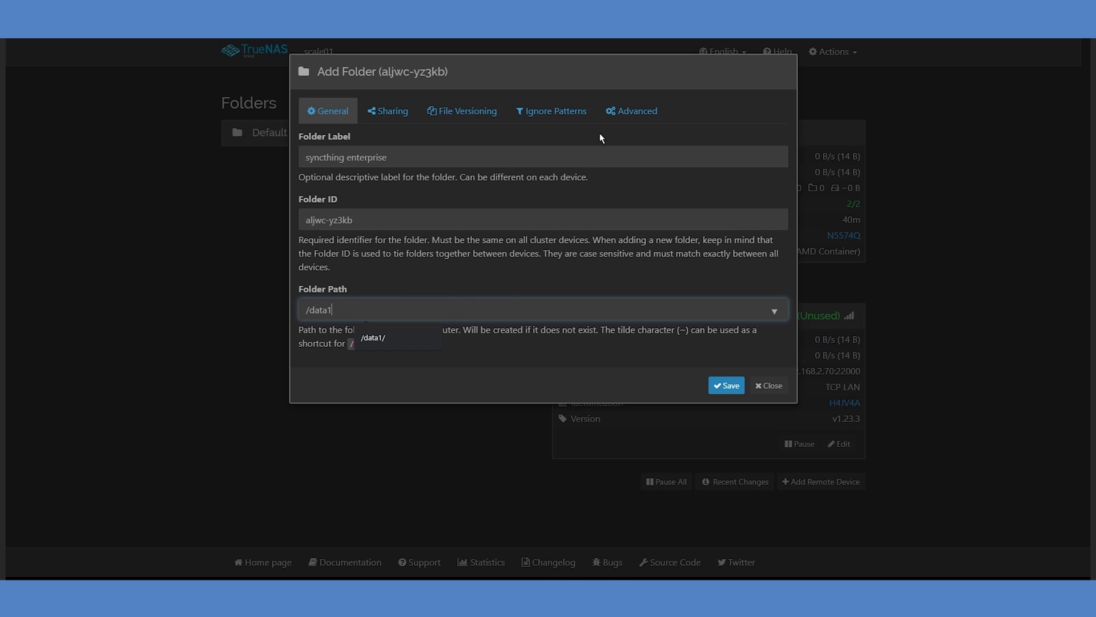
Share the syncthing enterprise folder at /data1 with scale02, save it, and expand its Up to Date details.
click(619, 111)
scroll(620, 113, down, 2)
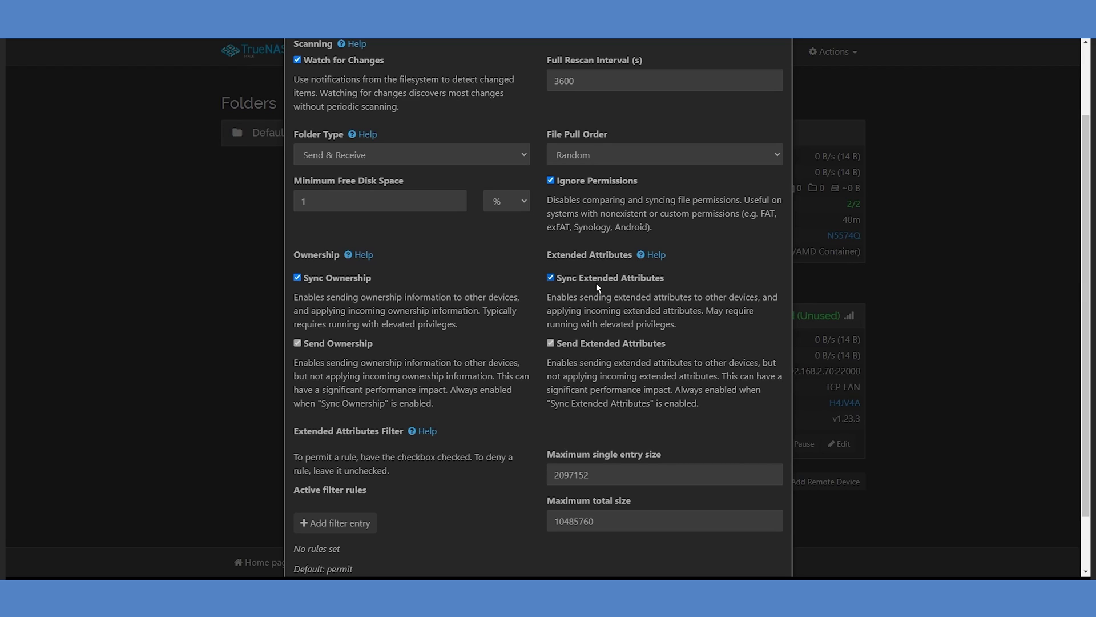
scroll(596, 283, down, 2)
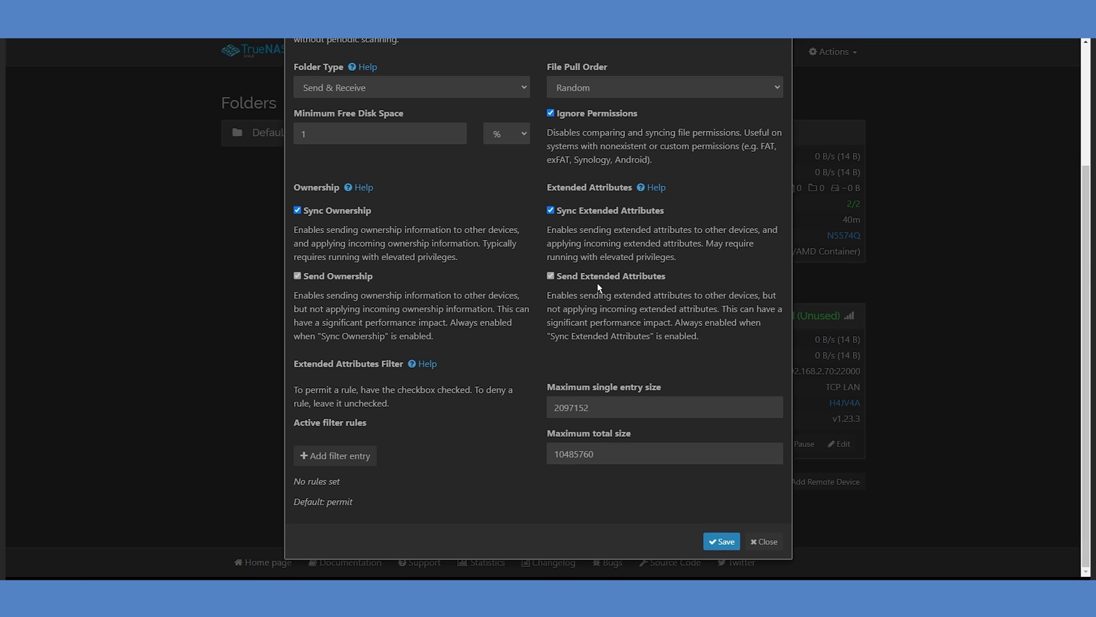
scroll(597, 283, up, 5)
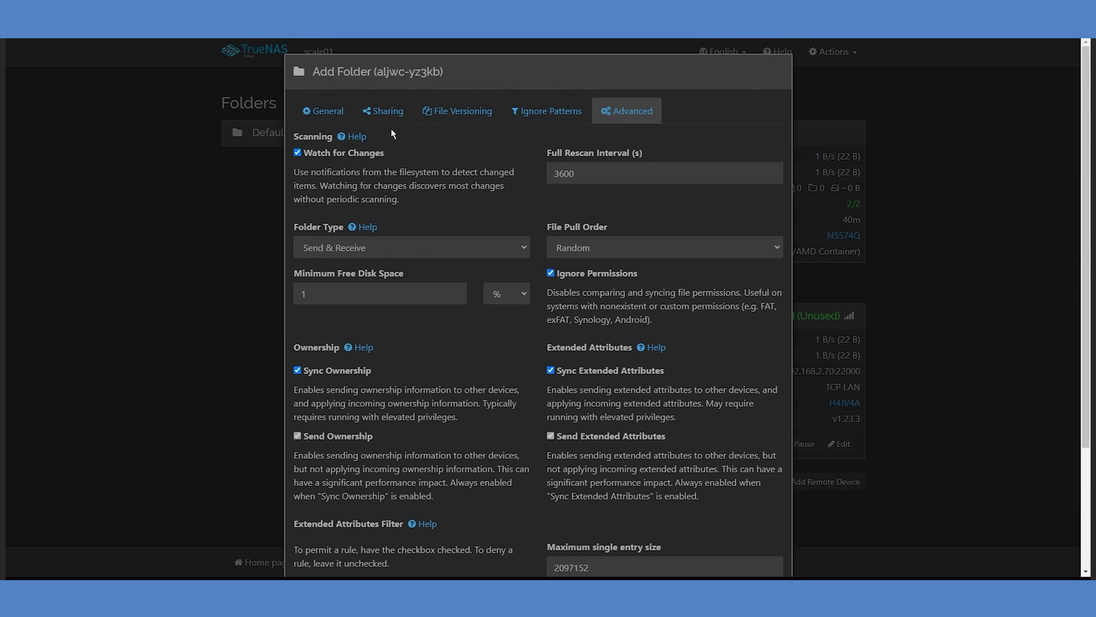
click(381, 117)
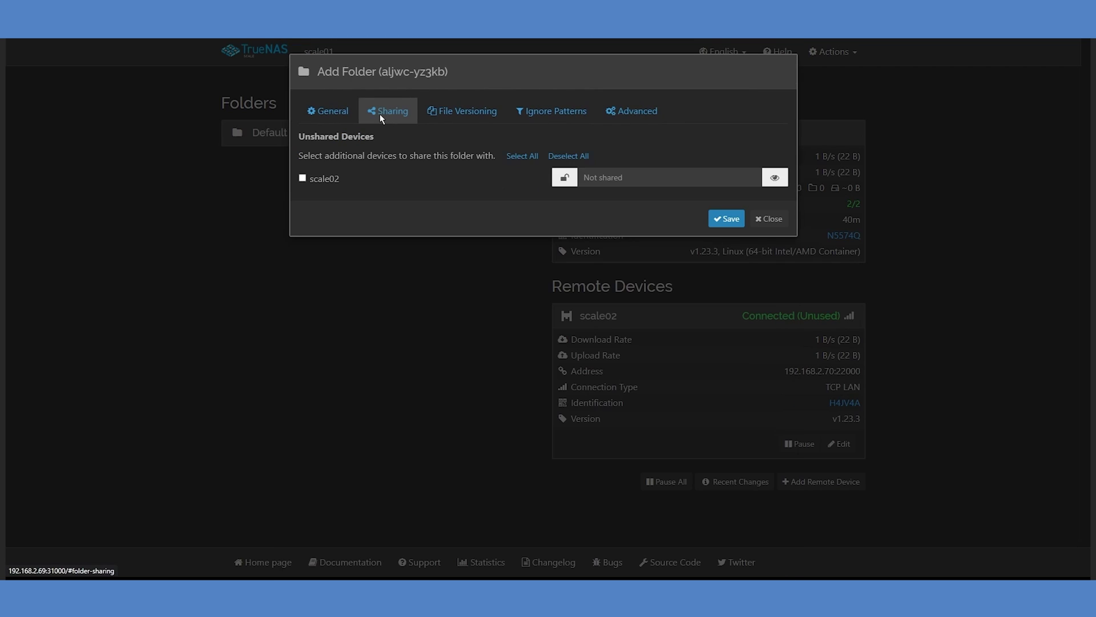
click(304, 178)
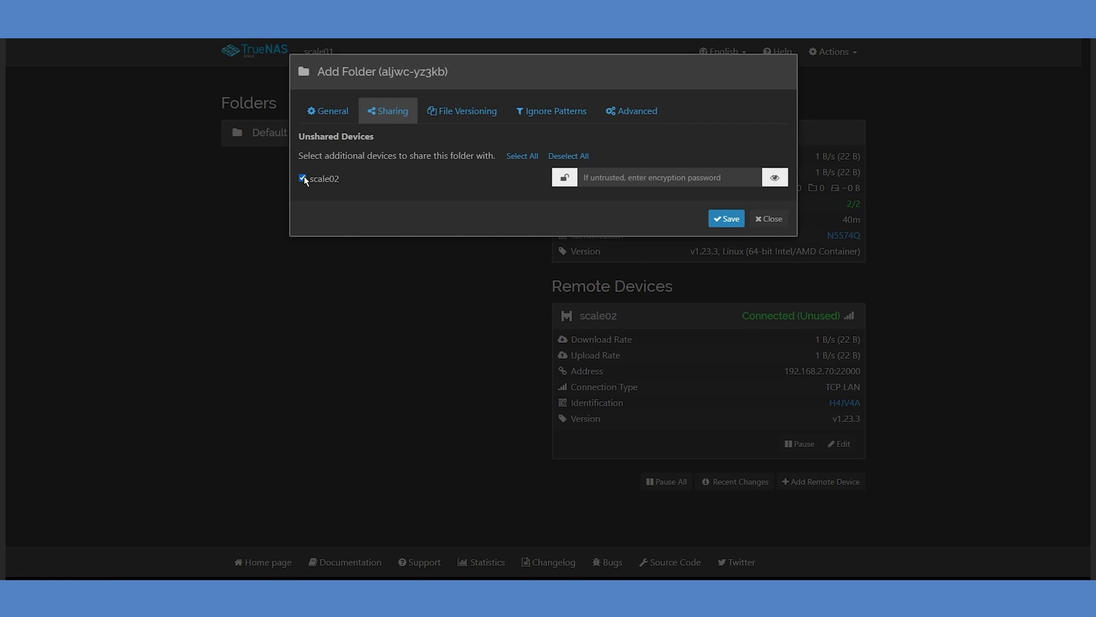
click(734, 220)
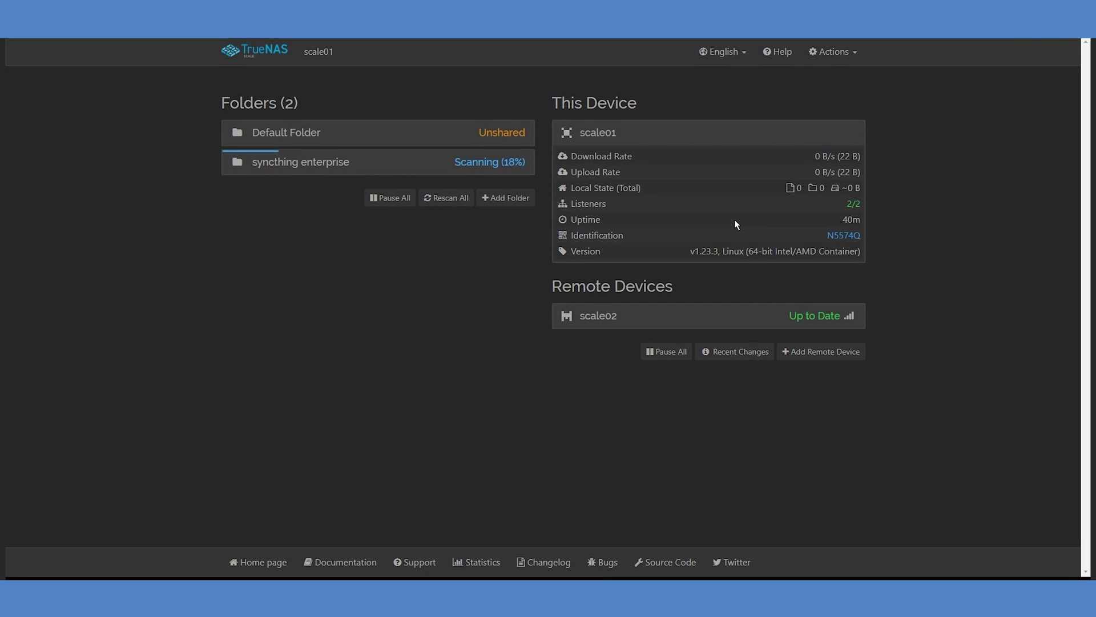
click(411, 173)
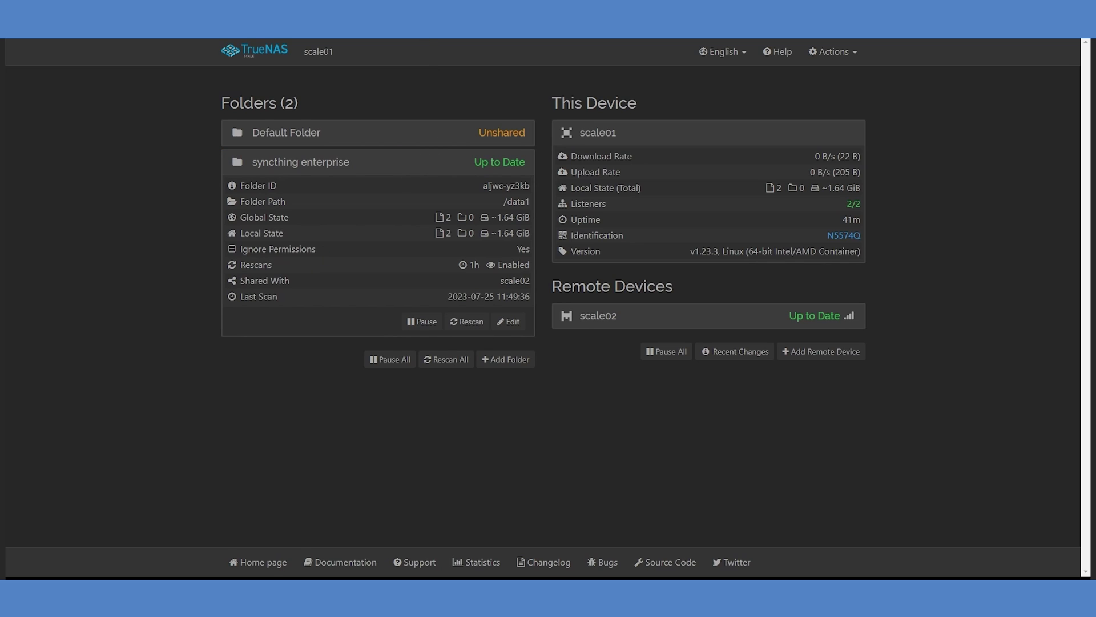
mouse_move(484, 22)
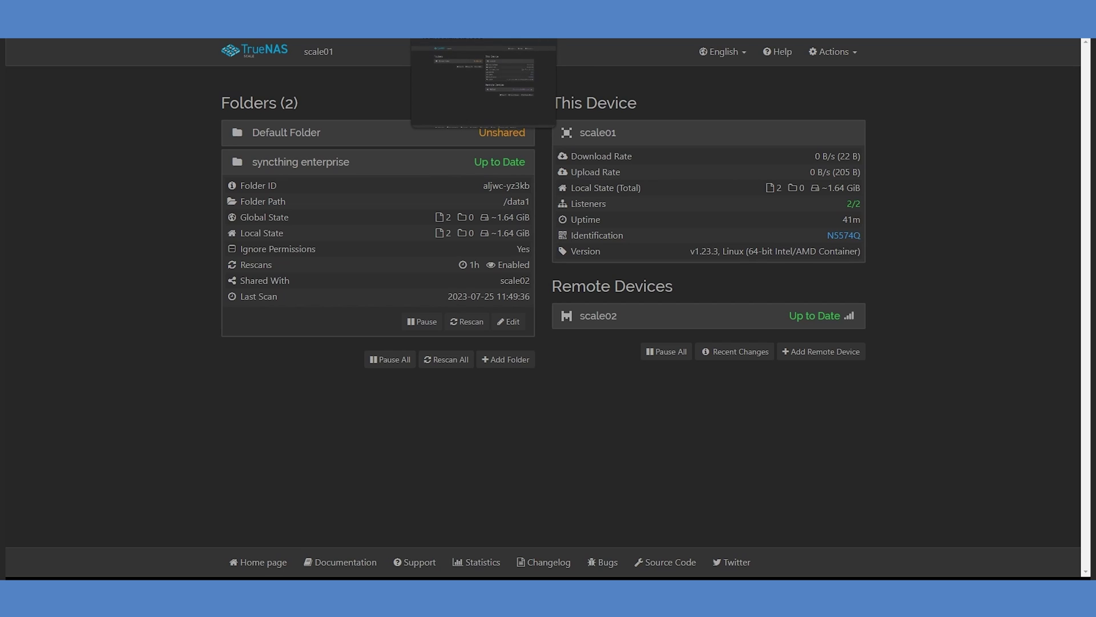
On scale02, accept scale01's offered folder, set its path to /data2, and review its Sharing and Advanced settings.
click(484, 80)
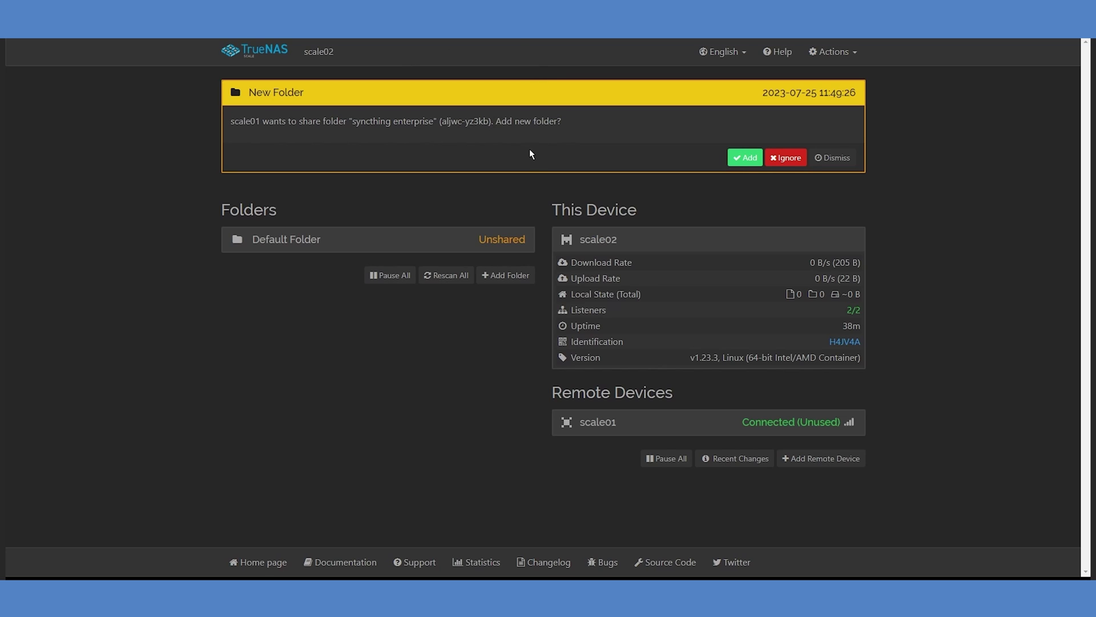
click(738, 160)
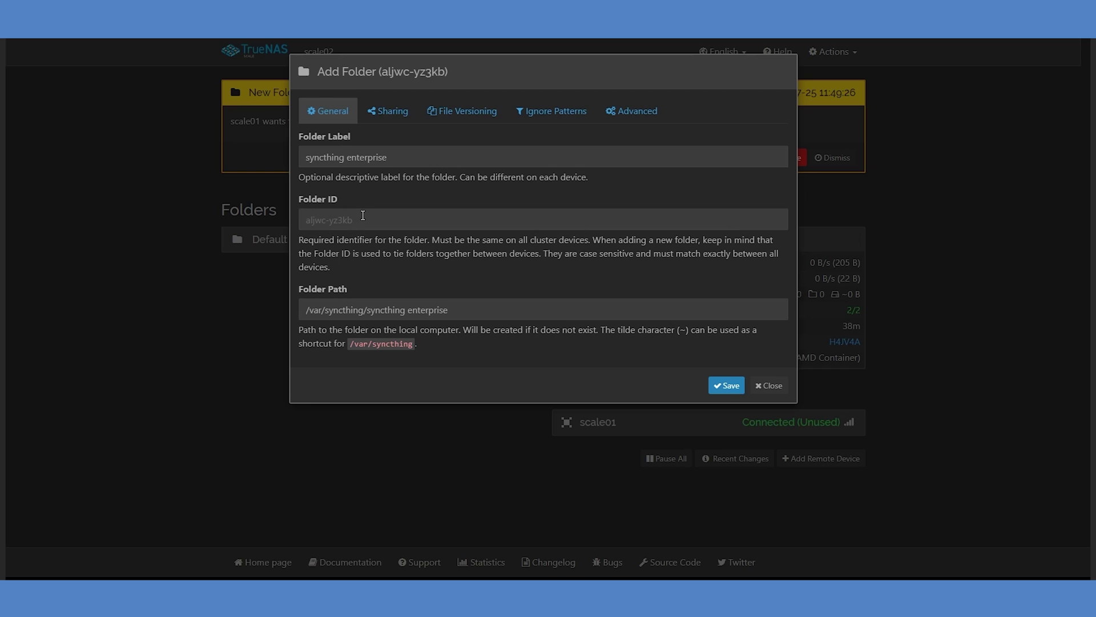
drag(450, 309, 310, 312)
text(data2)
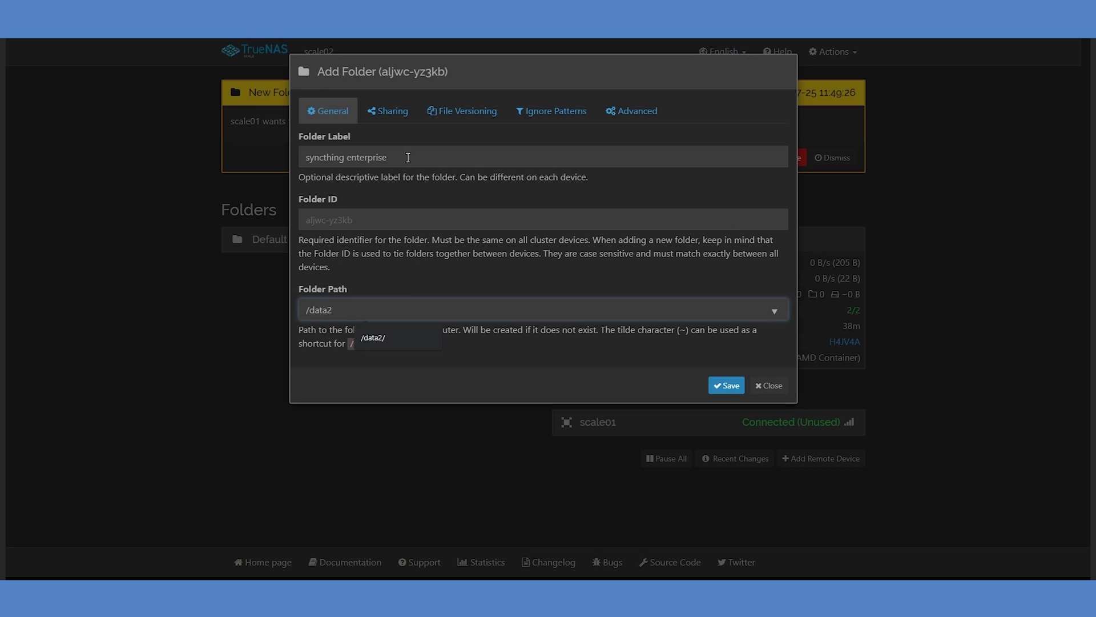
click(391, 113)
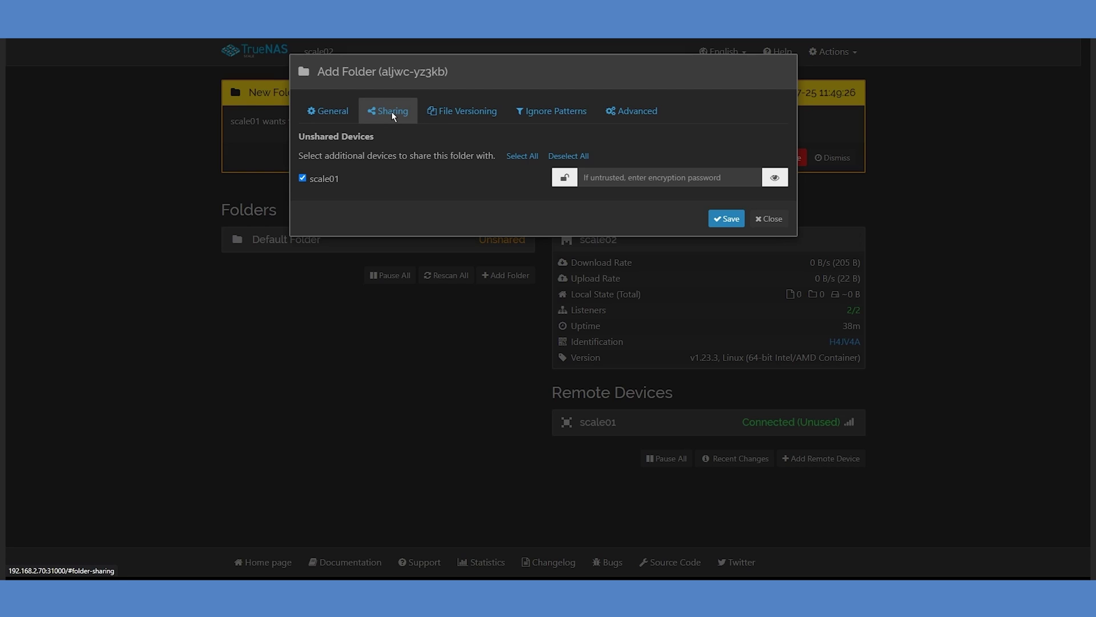
click(622, 113)
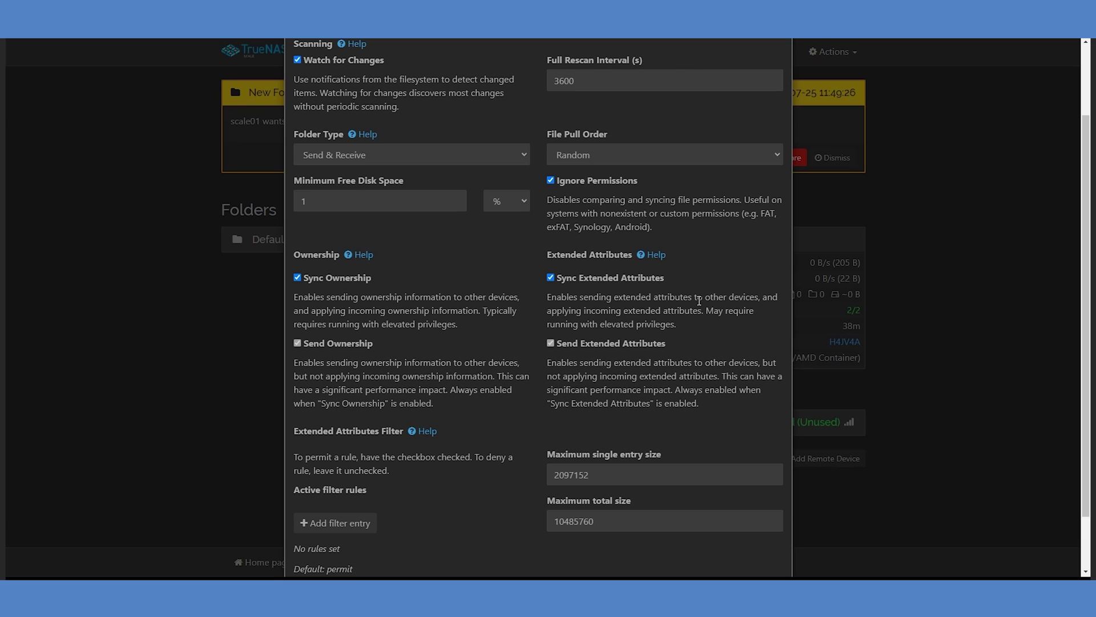
scroll(677, 344, down, 2)
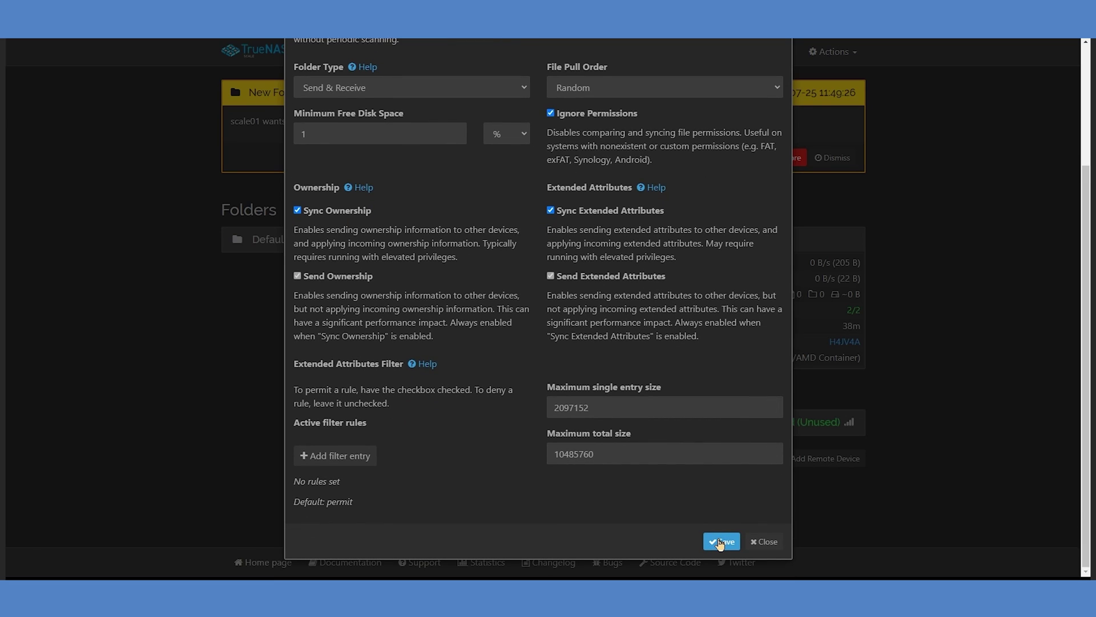
Save the folder on scale02 at /data2 and expand its row and the scale01 device to watch syncing reach 34%.
click(721, 541)
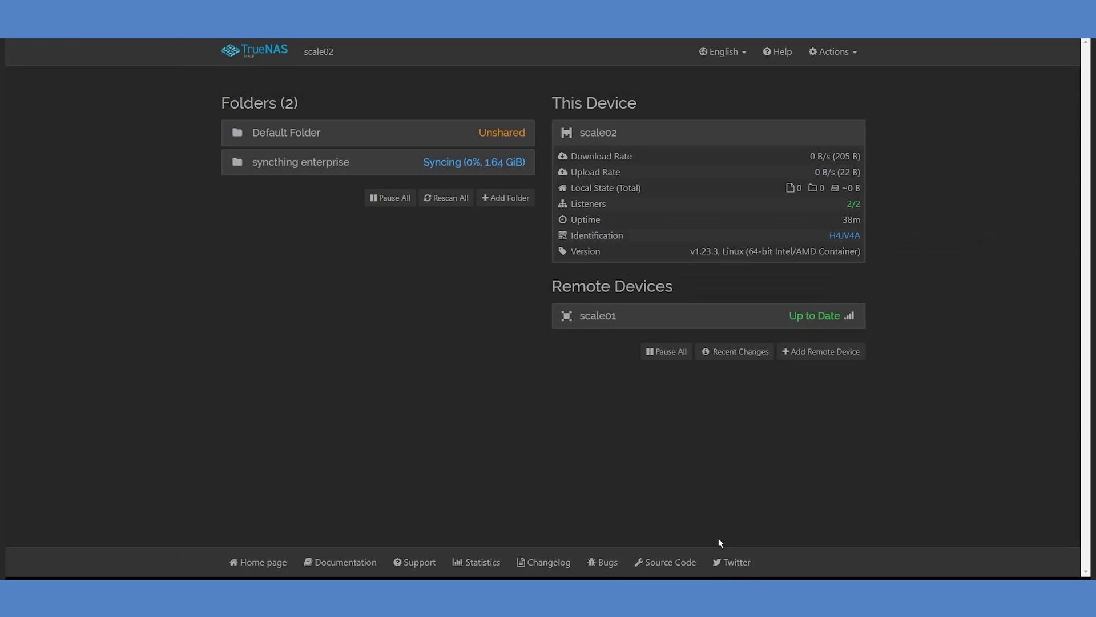
click(380, 172)
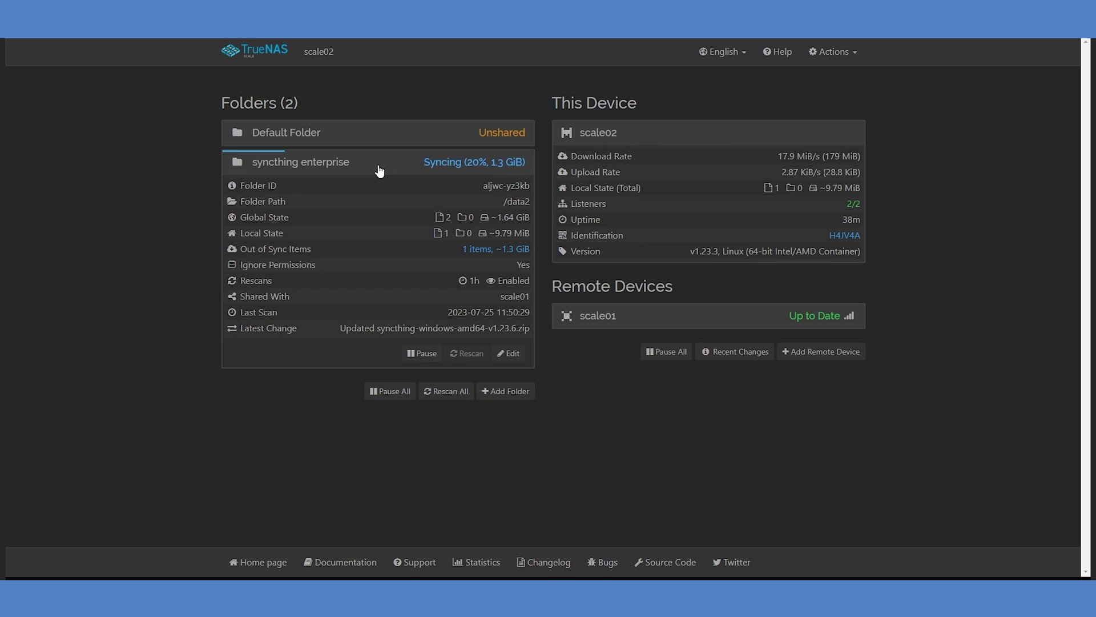
click(380, 172)
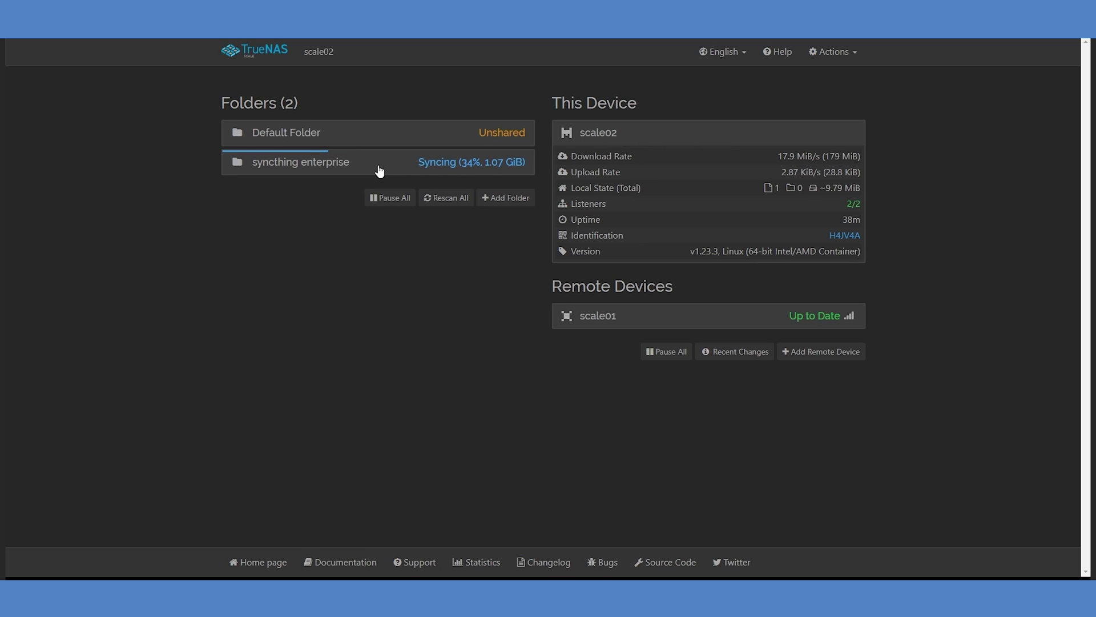
click(379, 172)
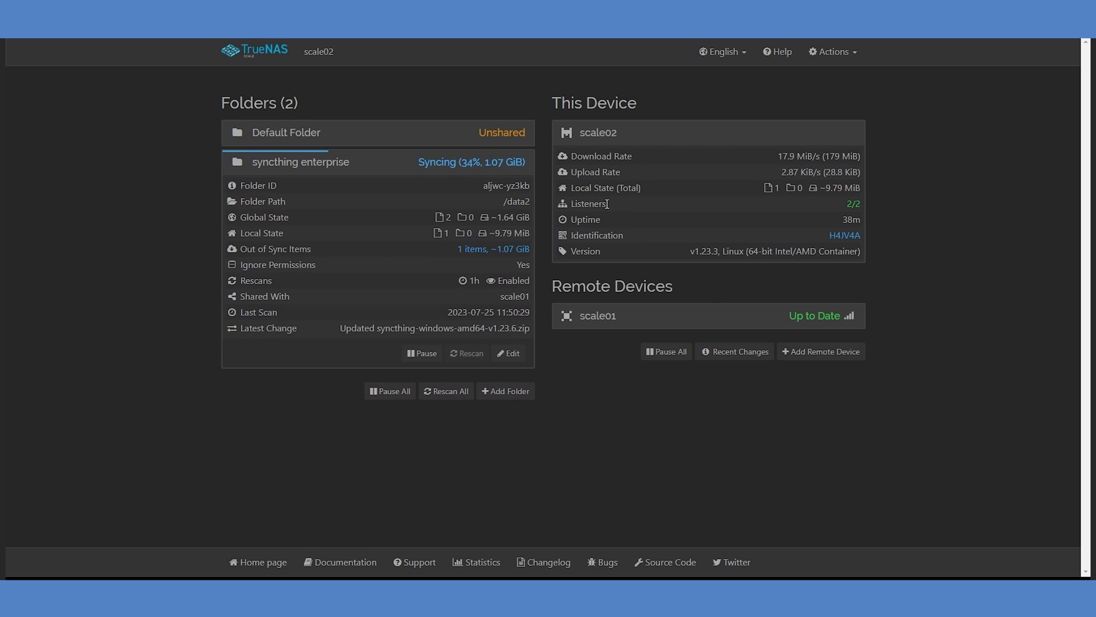
click(722, 329)
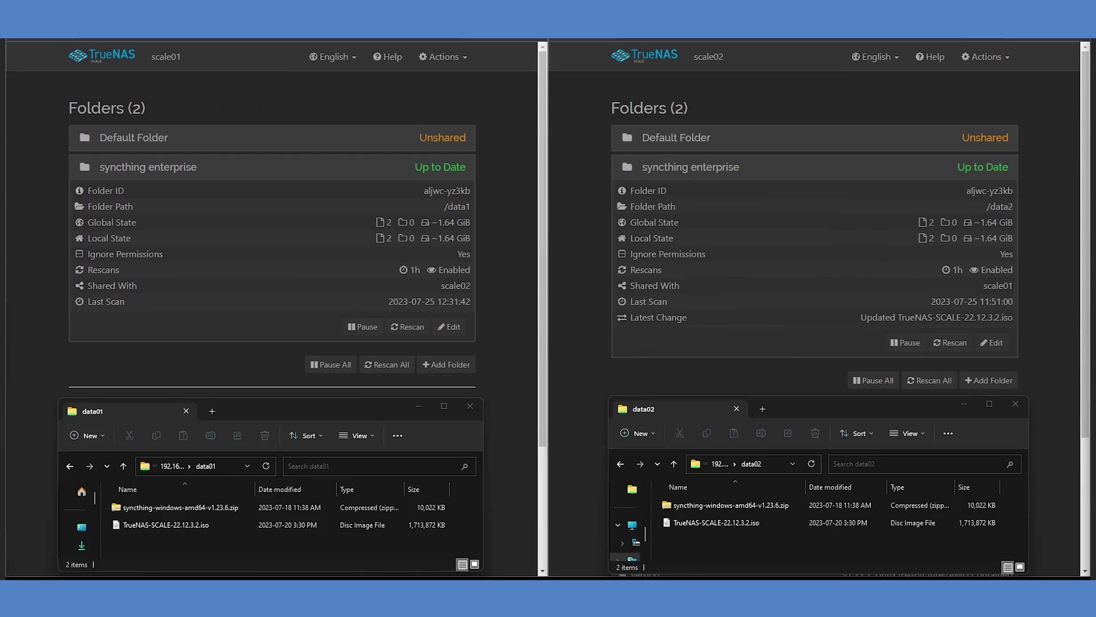
Copy TrueNAS-SCALE-22.12.3.3.iso into data01, then delete TrueNAS-SCALE-22.12.3.2.iso from data02.
drag(986, 374, 187, 545)
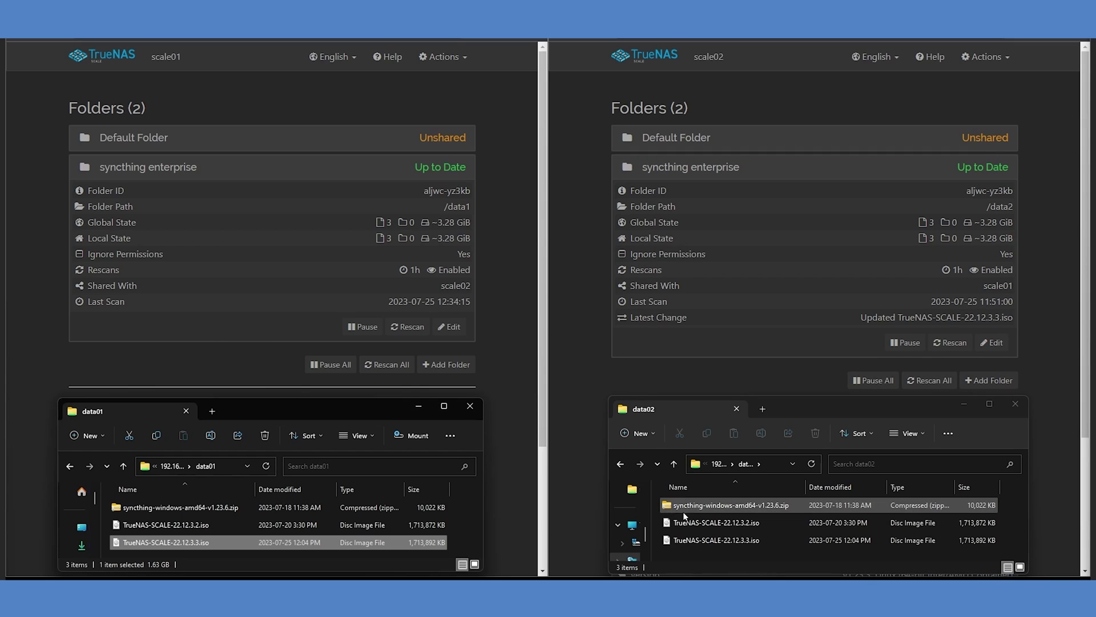
click(699, 524)
key(Delete)
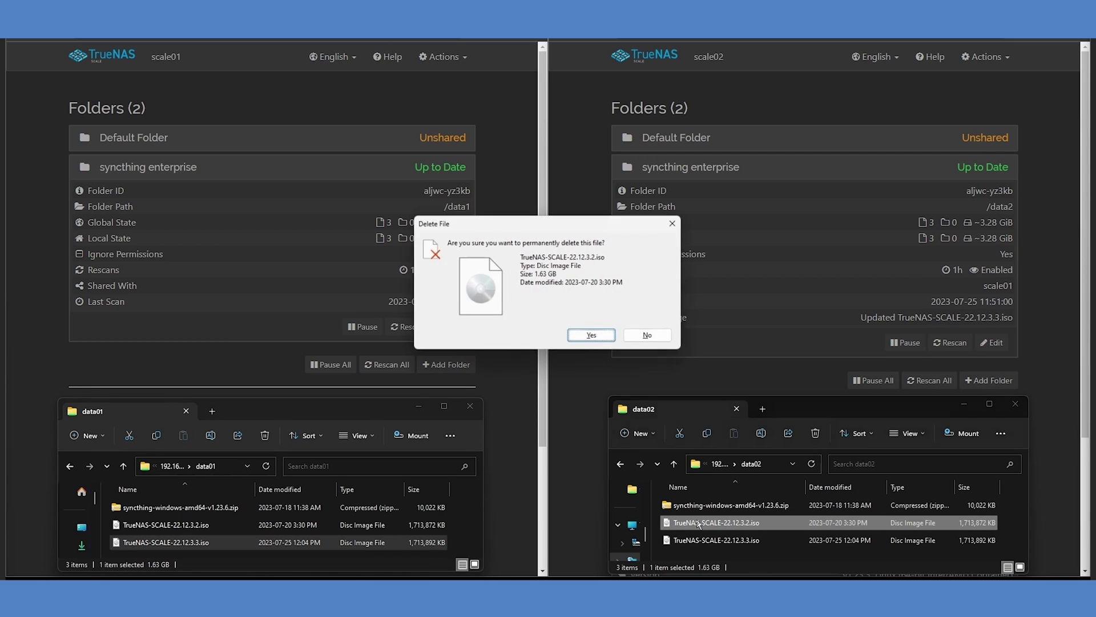